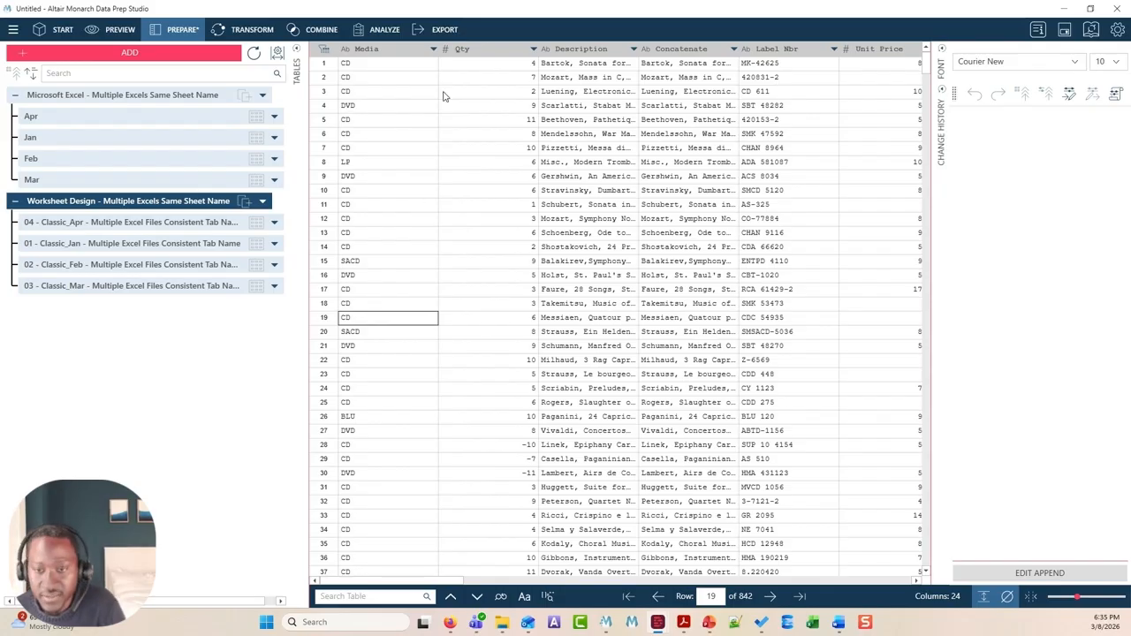
- Switch to File Explorer and preview the January to April Classic workbooks in the "6. Multiple Excel Files - Changing Tab or Sheet Names" folder
{"action": "left_click", "coordinate": [506, 629]}
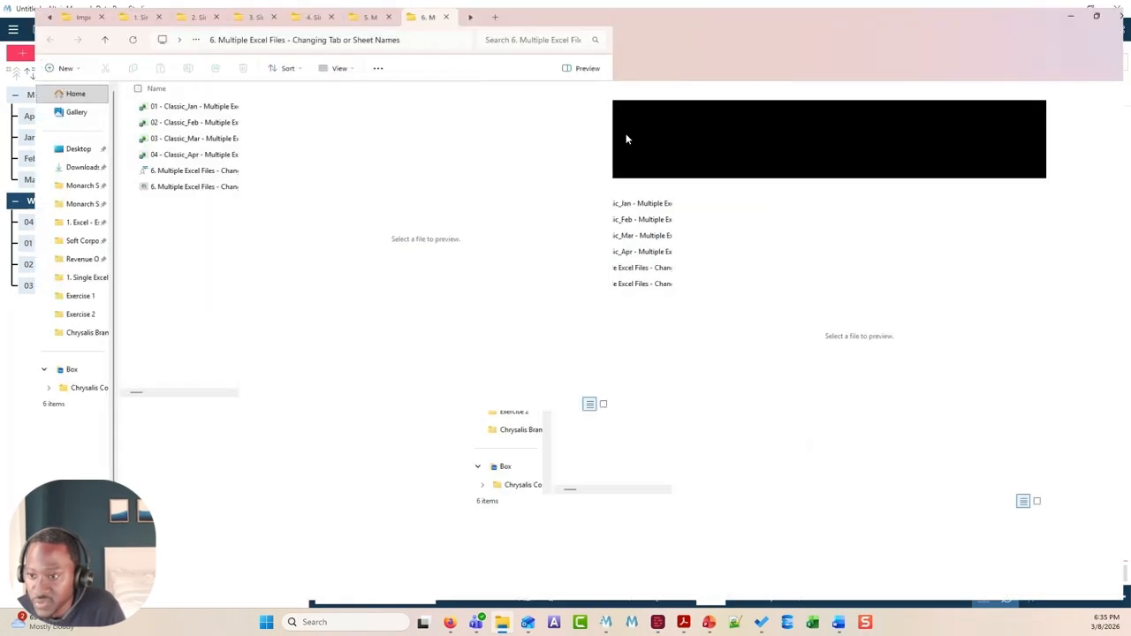
{"action": "left_click", "coordinate": [996, 104]}
{"action": "left_click", "coordinate": [198, 106]}
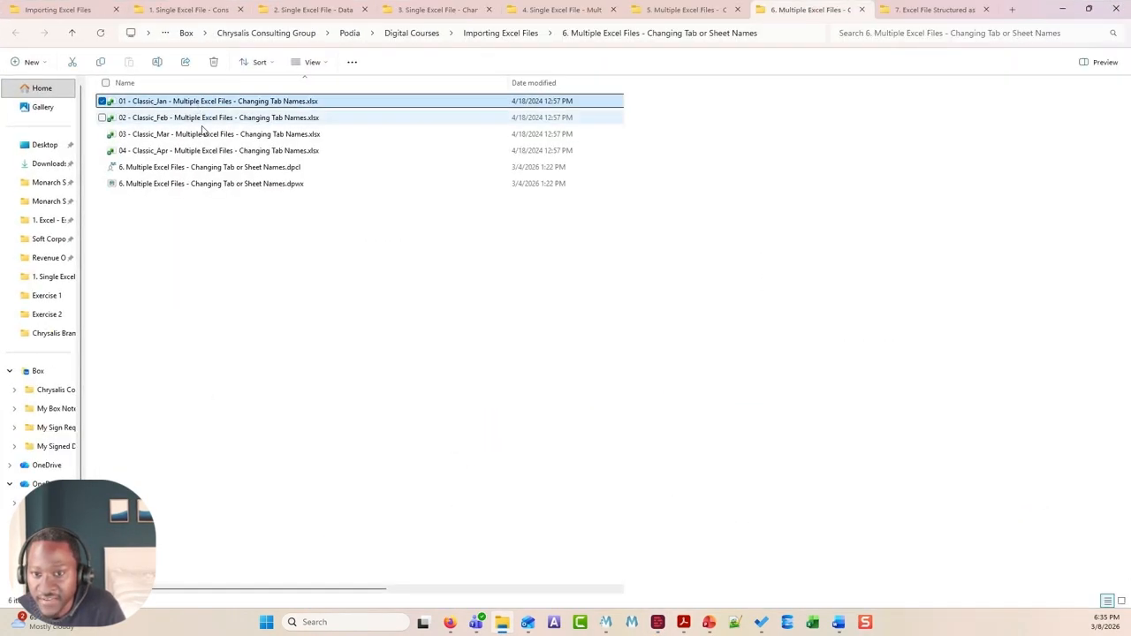
{"action": "left_click", "coordinate": [203, 121]}
{"action": "left_click", "coordinate": [205, 138]}
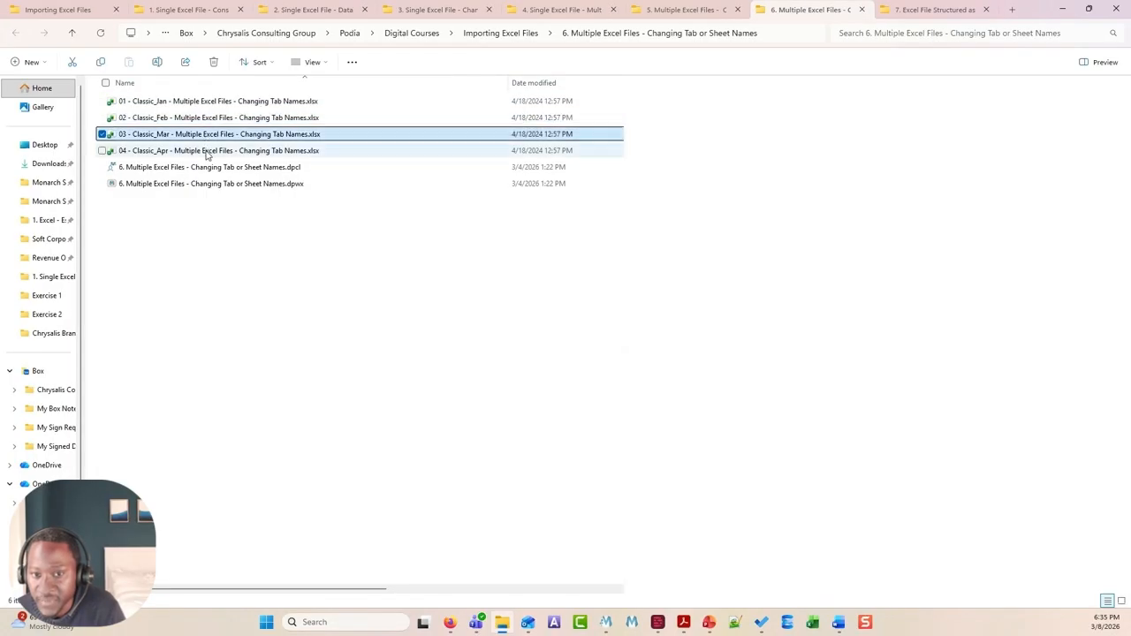
{"action": "left_click", "coordinate": [207, 151]}
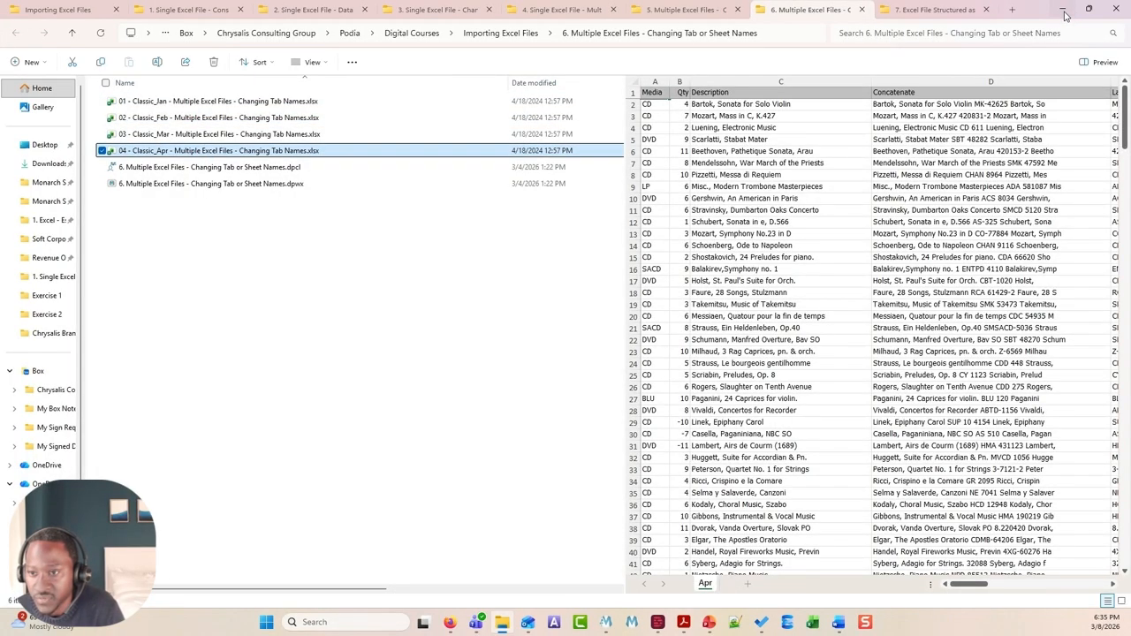
- Return to Altair Monarch Data Prep Studio and check the source details of the Apr table in the Microsoft Excel append
{"action": "left_click", "coordinate": [1063, 8]}
{"action": "left_click", "coordinate": [202, 118]}
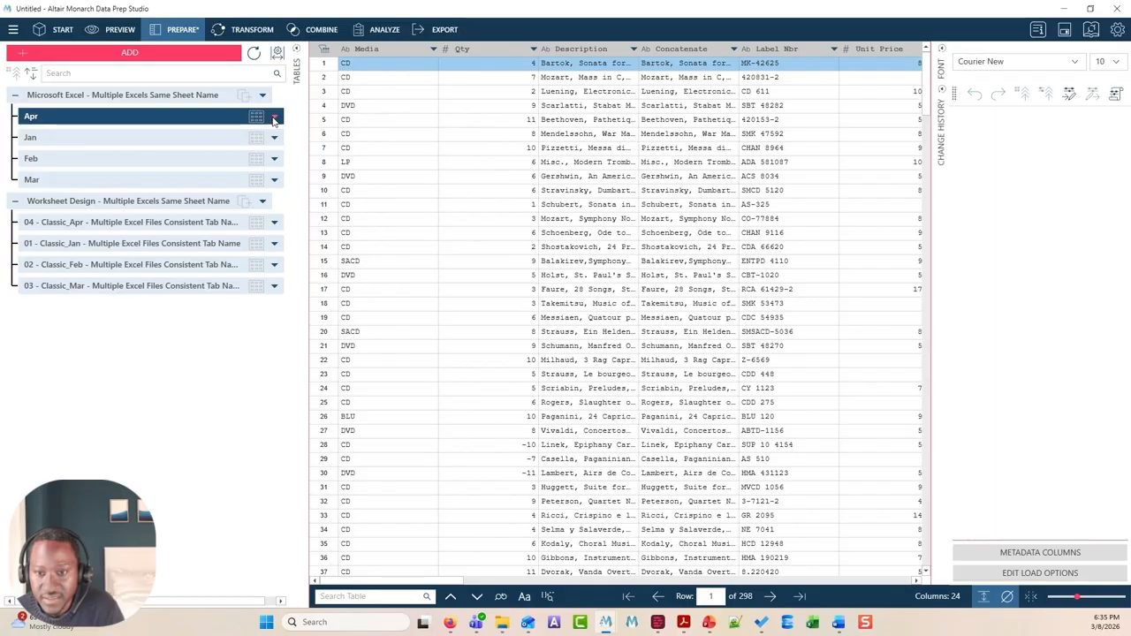
{"action": "left_click", "coordinate": [274, 119]}
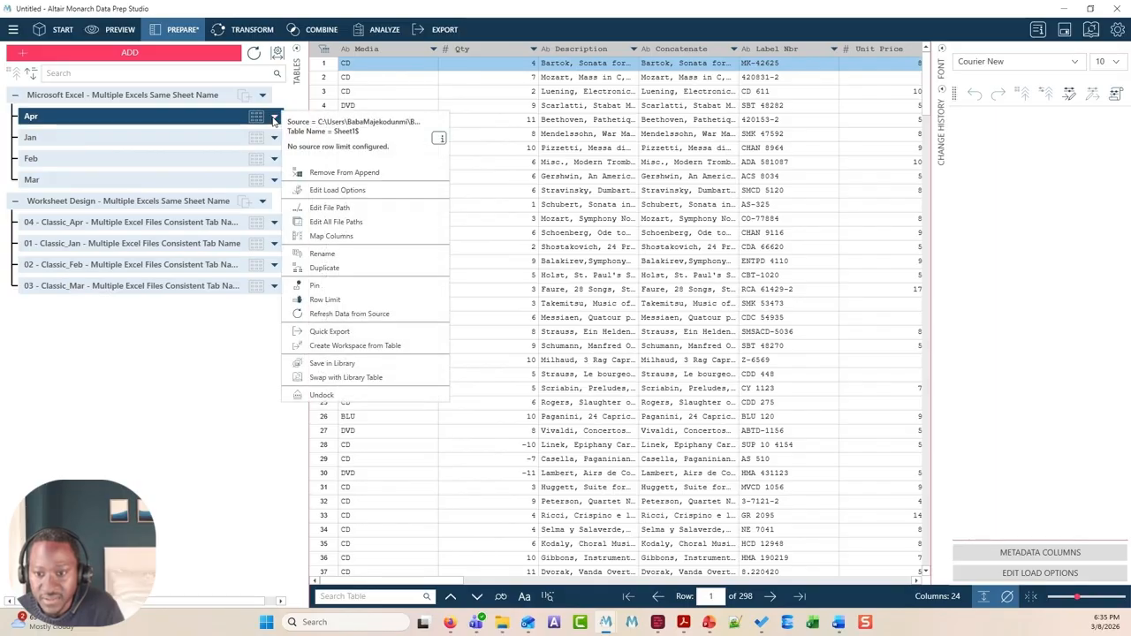
{"action": "left_click", "coordinate": [221, 179], "text": "ctrl"}
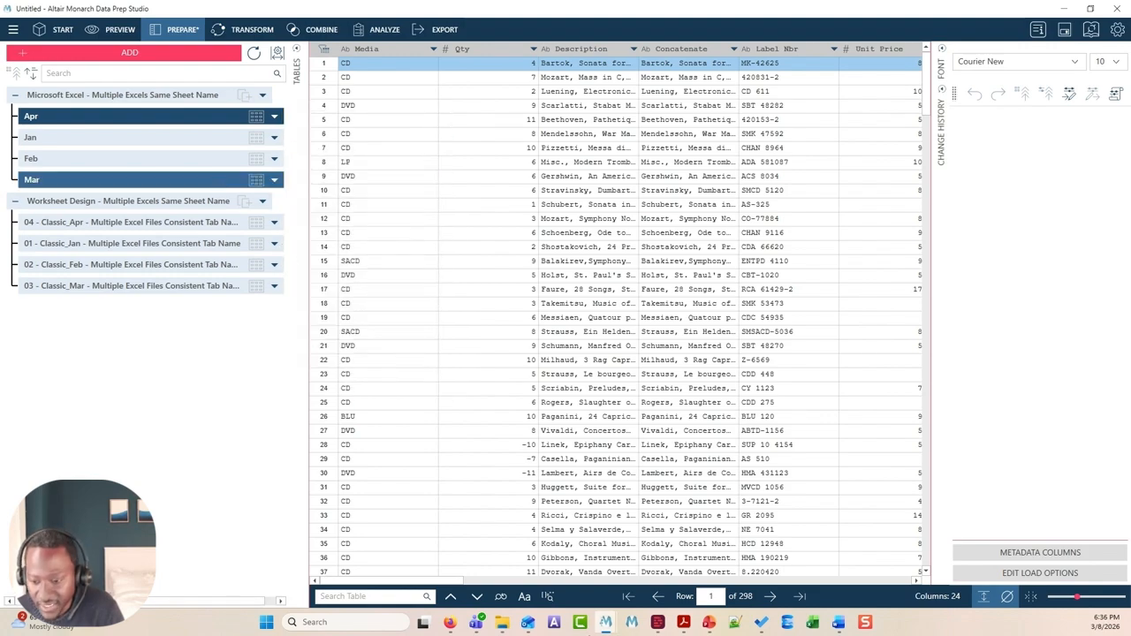
- Add the four Classic_Jan to Classic_Apr "Changing Tab Names" workbooks from File Explorer to the Data Prep Studio workspace
{"action": "left_click", "coordinate": [502, 625]}
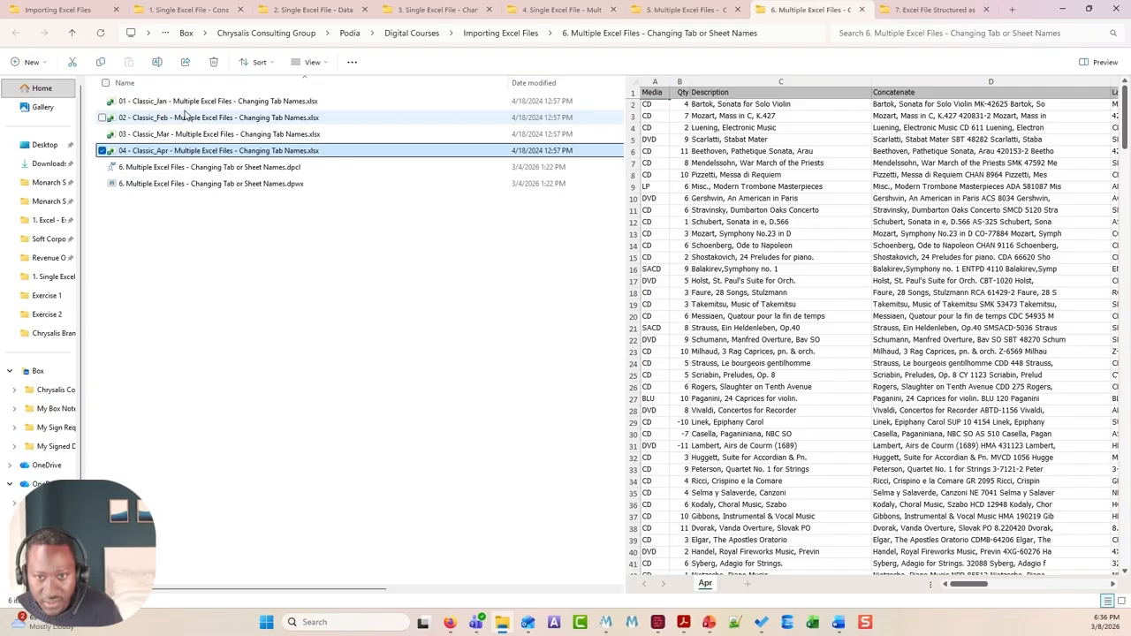
{"action": "left_click", "coordinate": [187, 104], "text": "shift"}
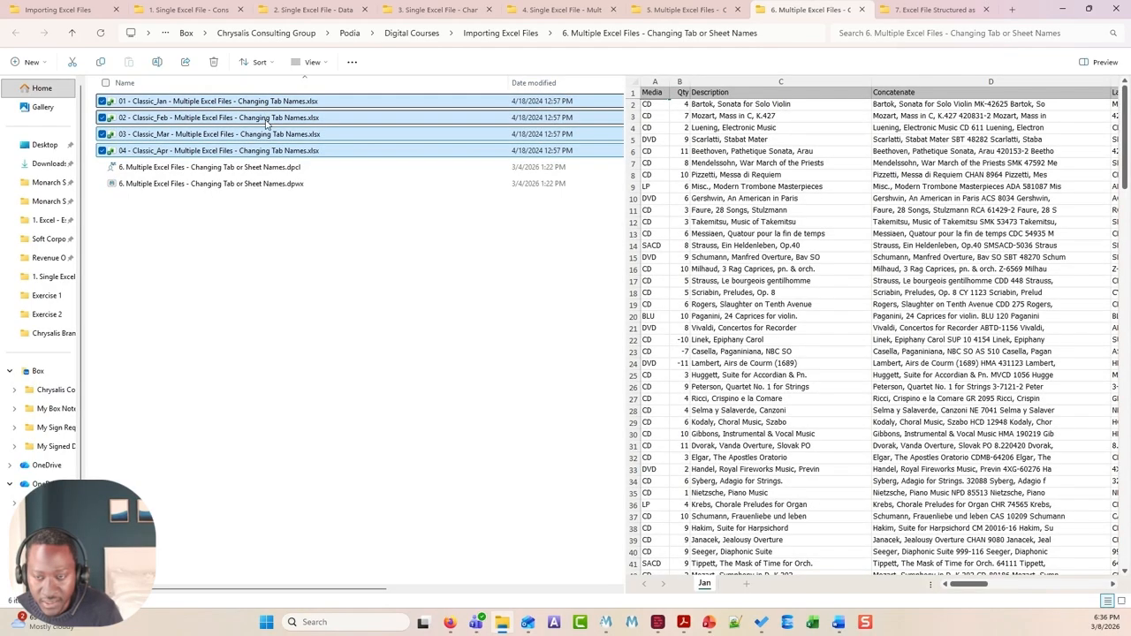
{"action": "double_click", "coordinate": [1043, 12]}
{"action": "left_click_drag", "start_coordinate": [1054, 40], "coordinate": [1076, 106]}
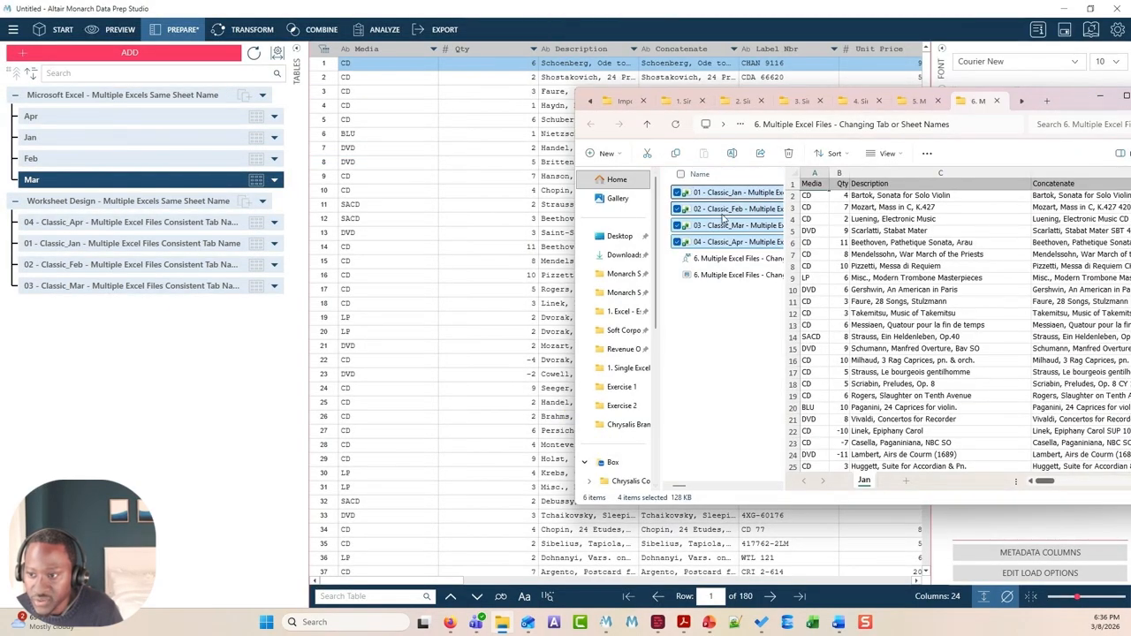
{"action": "left_click_drag", "start_coordinate": [727, 212], "coordinate": [109, 387]}
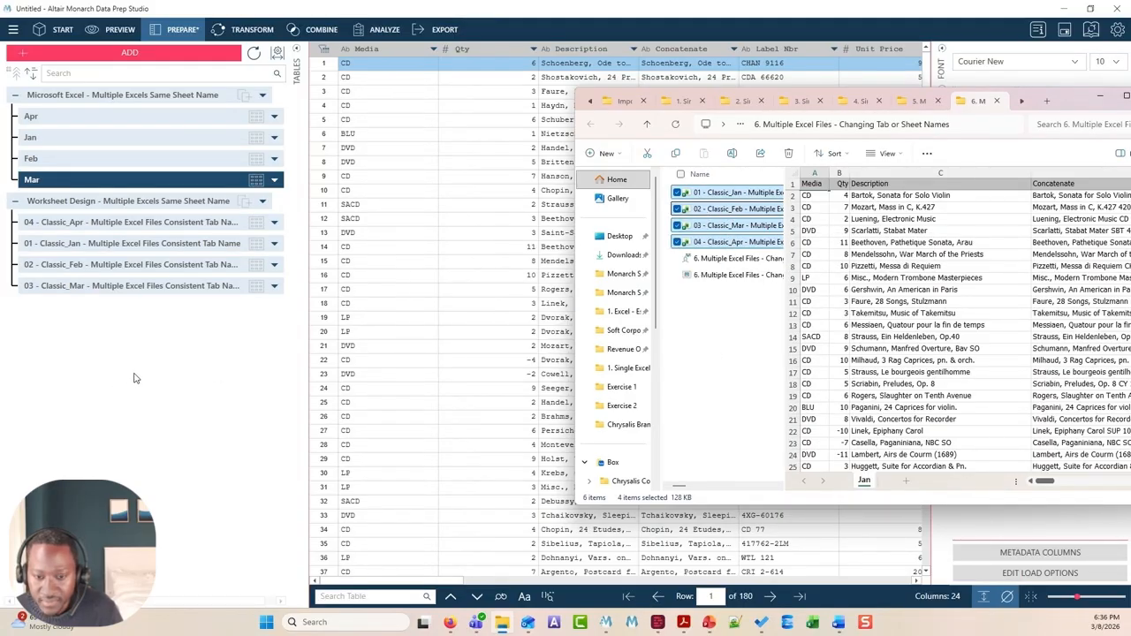
{"action": "left_click", "coordinate": [134, 378]}
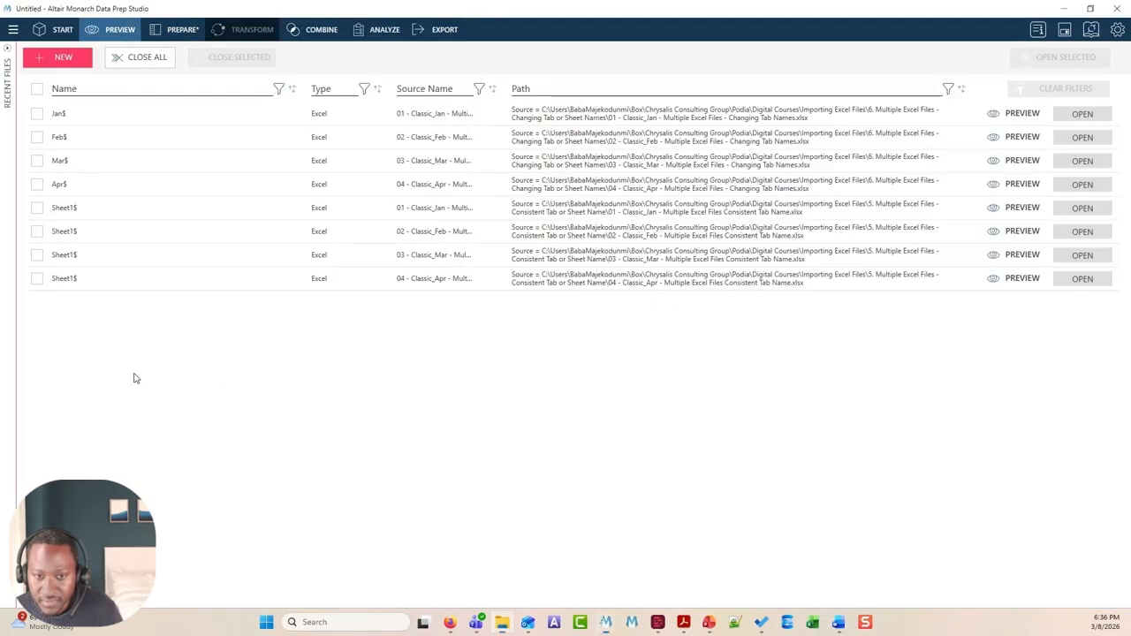
- Load the Jan$, Feb$, Mar$ and Apr$ sheets of the newly added workbooks together as tables
{"action": "left_click", "coordinate": [36, 184]}
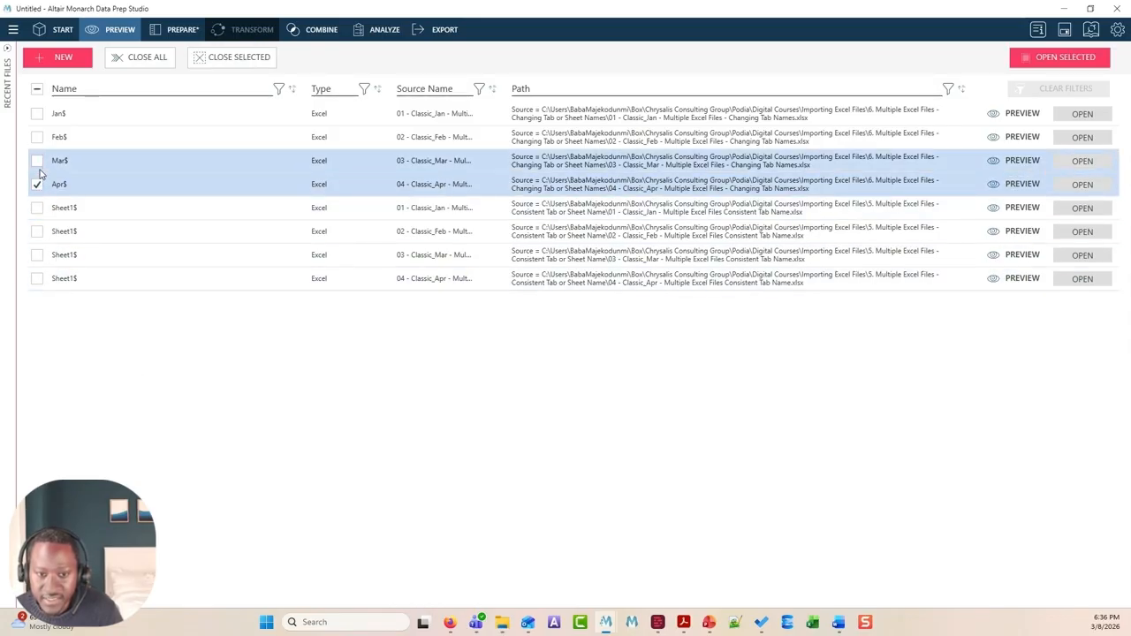
{"action": "left_click", "coordinate": [36, 160]}
{"action": "left_click", "coordinate": [37, 137]}
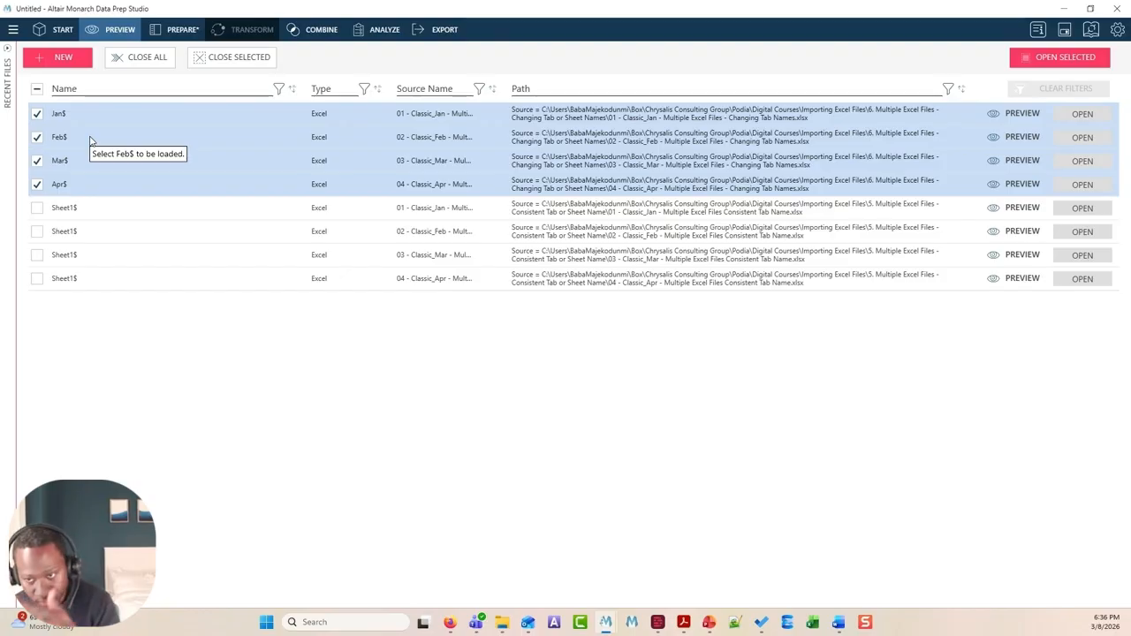
{"action": "left_click", "coordinate": [1057, 58]}
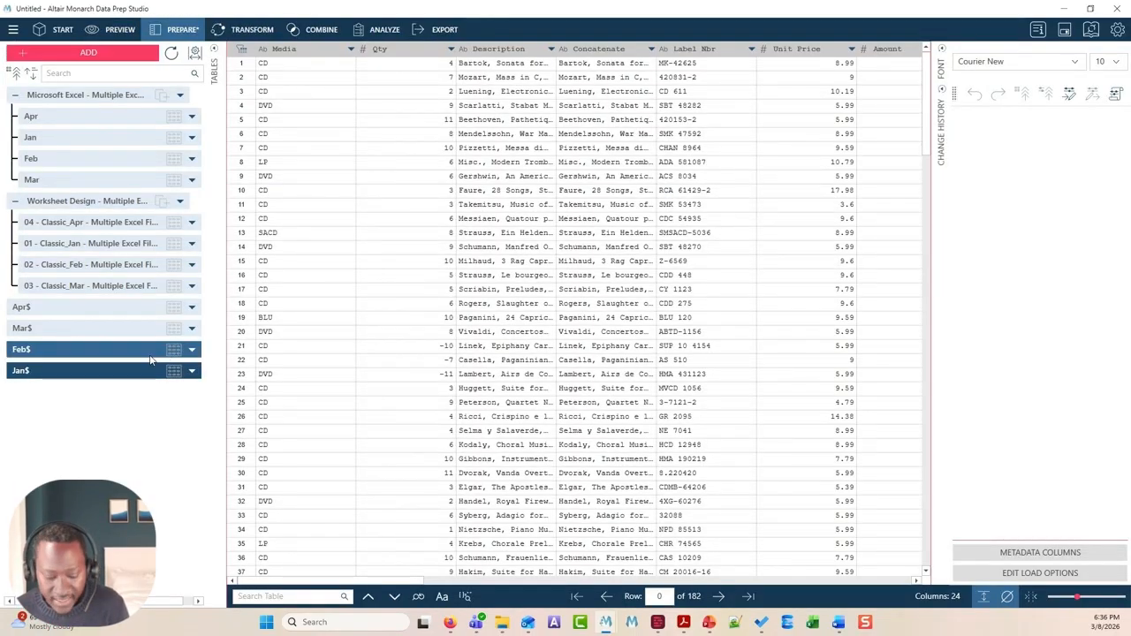
- Append the Apr$, Mar$, Feb$ and Jan$ tables, matching columns on order, name and type, and widen the tables list
{"action": "left_click", "coordinate": [121, 310], "text": "shift"}
{"action": "right_click", "coordinate": [121, 310]}
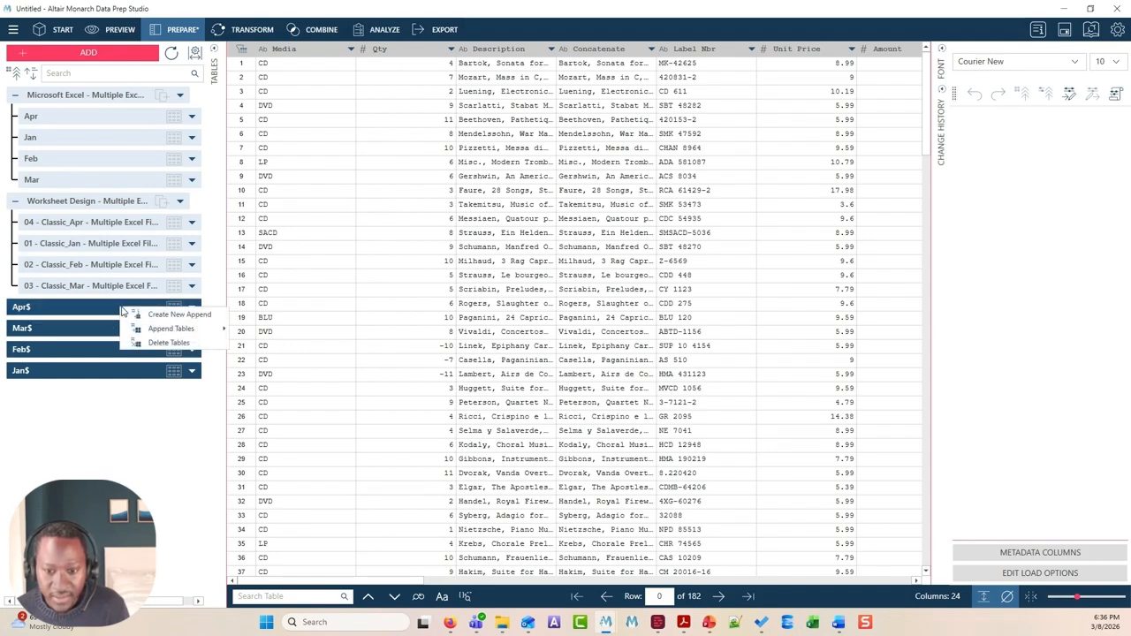
{"action": "mouse_move", "coordinate": [177, 328]}
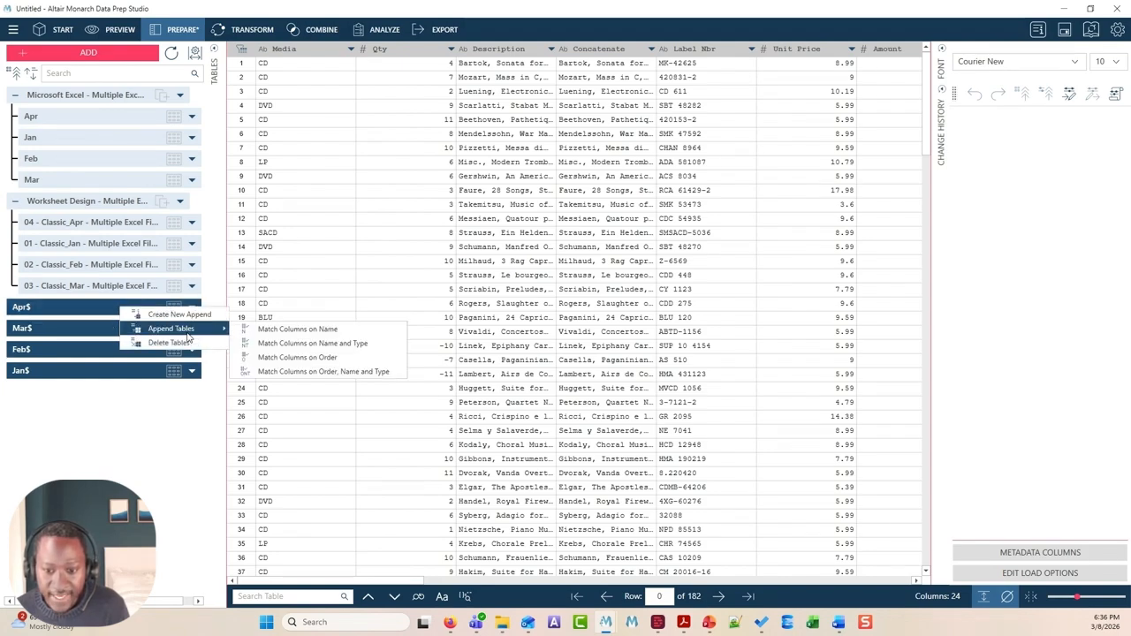
{"action": "left_click", "coordinate": [329, 376]}
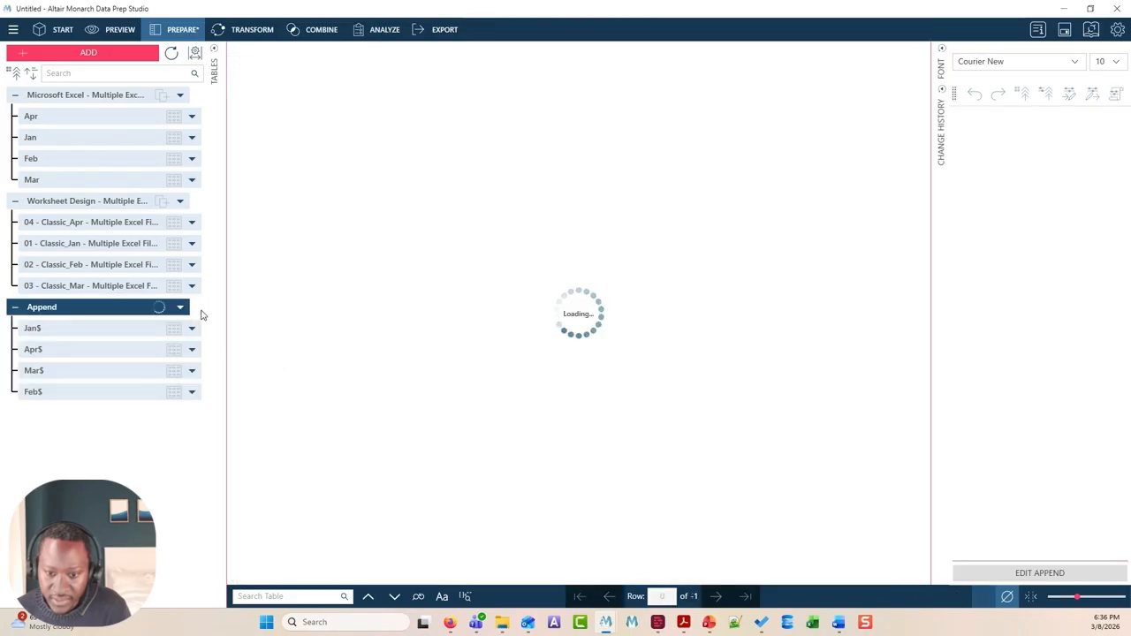
{"action": "left_click_drag", "start_coordinate": [225, 307], "coordinate": [333, 311]}
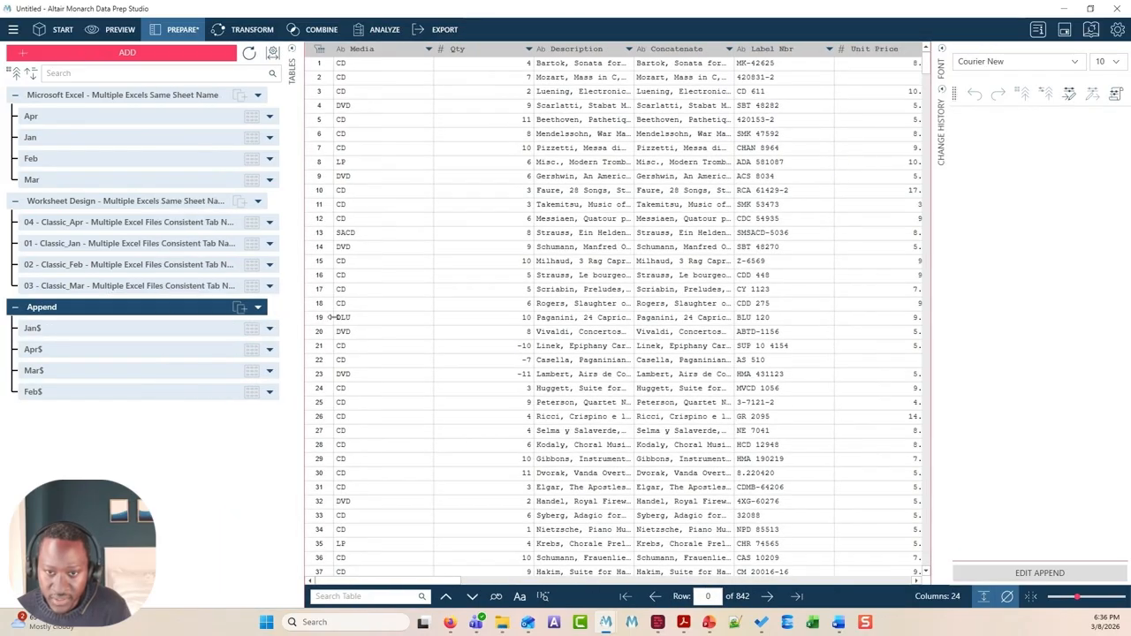
- Rename the new append as "Microsoft Excel - Multiple Excels Changing Sheet Names", reusing the first append's name as the base
{"action": "left_click", "coordinate": [106, 124]}
{"action": "left_click", "coordinate": [106, 100]}
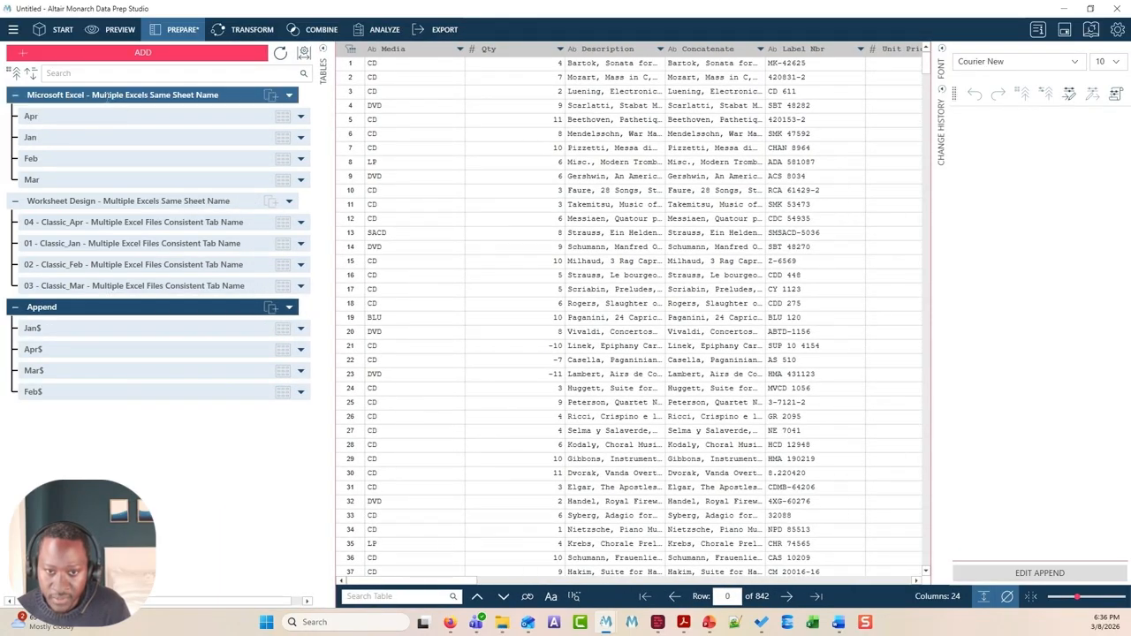
{"action": "left_click", "coordinate": [107, 97]}
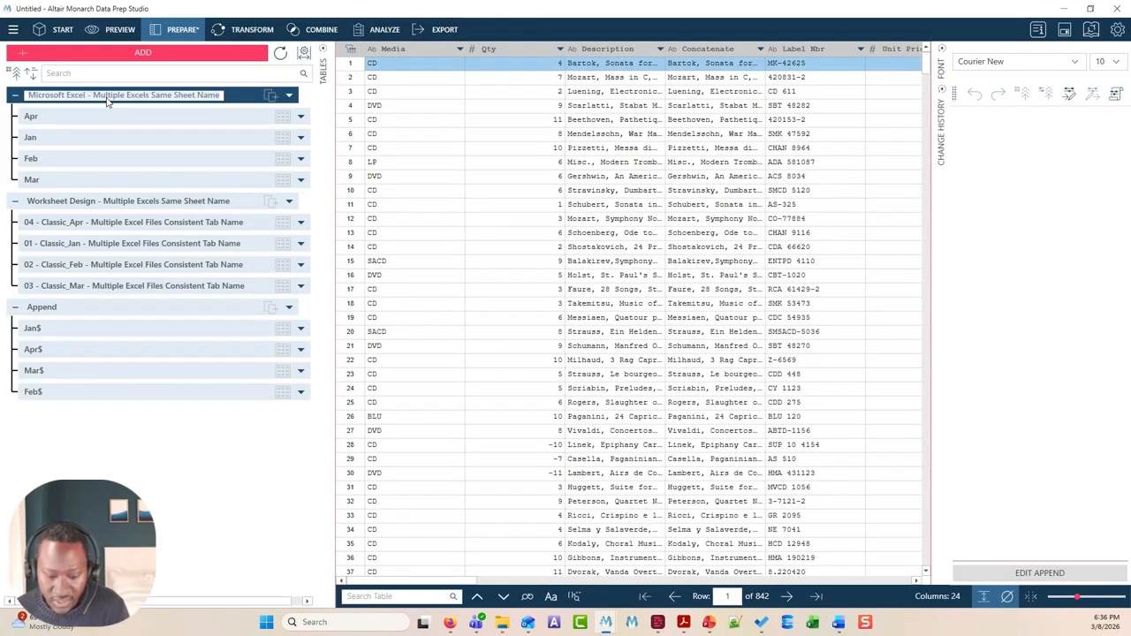
{"action": "left_click", "coordinate": [46, 309]}
{"action": "left_click", "coordinate": [46, 309]}
{"action": "type", "text": "Microsoft Excel - Multiple Excels Same Sheet Name"}
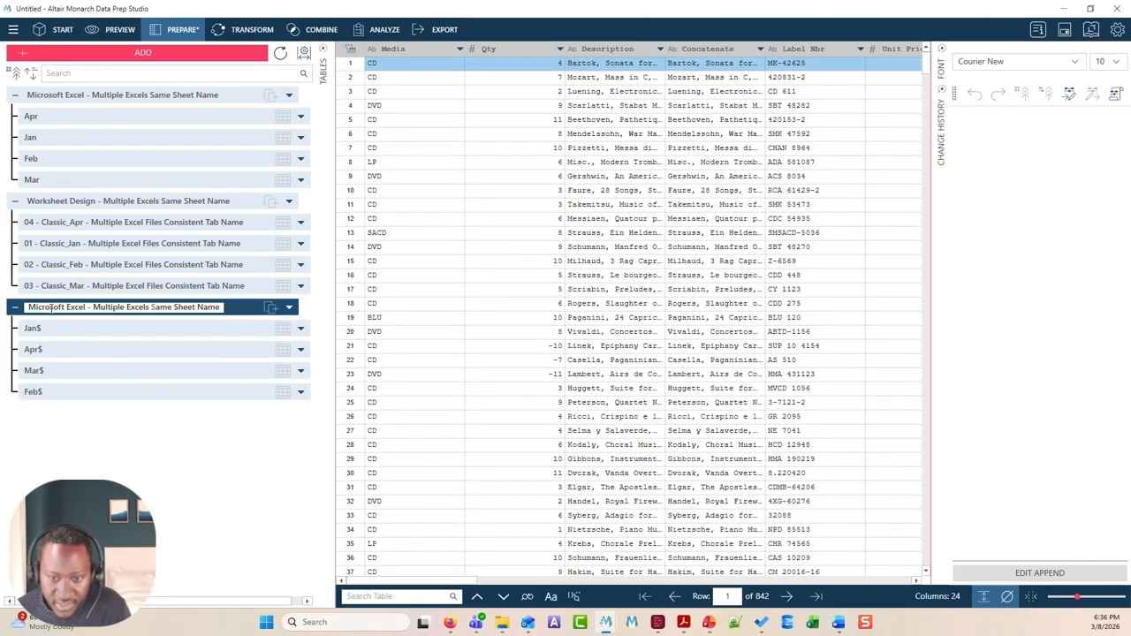
{"action": "key", "text": "BackSpace"}
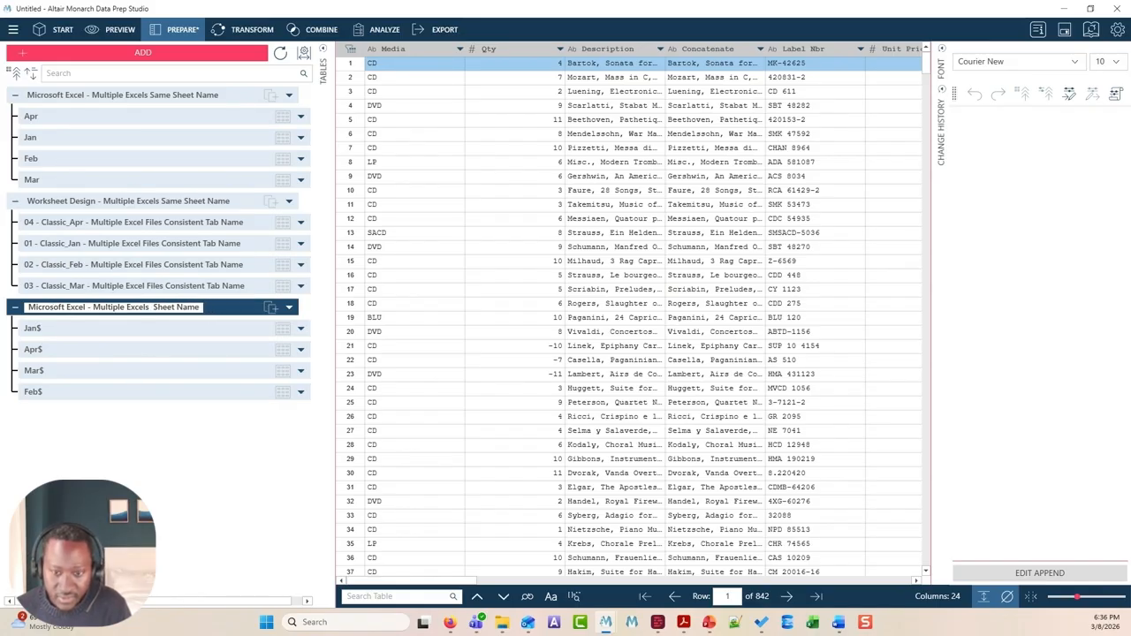
{"action": "type", "text": "Changin"}
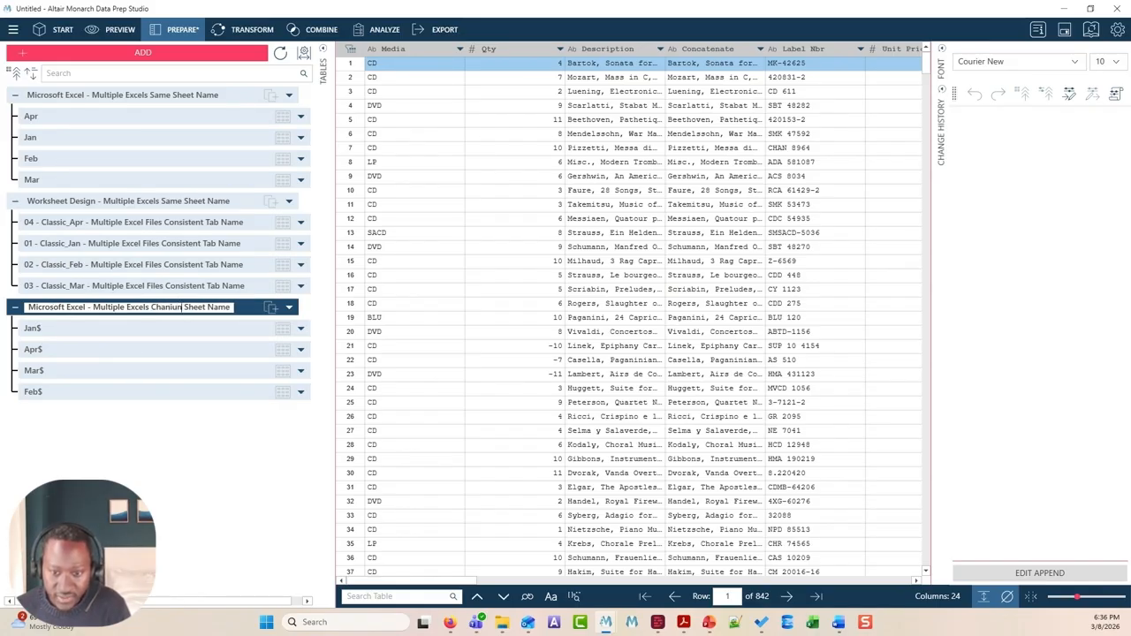
{"action": "type", "text": "g"}
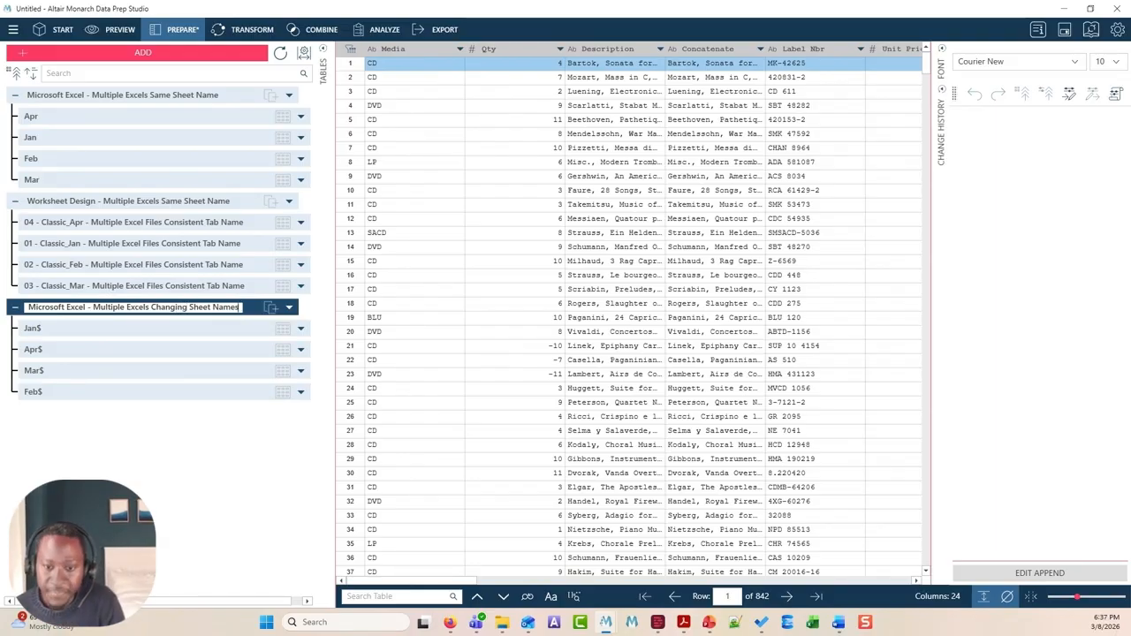
{"action": "key", "text": "Return"}
- Review the "Worksheet Design - Multiple Excels Same Sheet Name" append and the tables it combines
{"action": "left_click", "coordinate": [216, 286]}
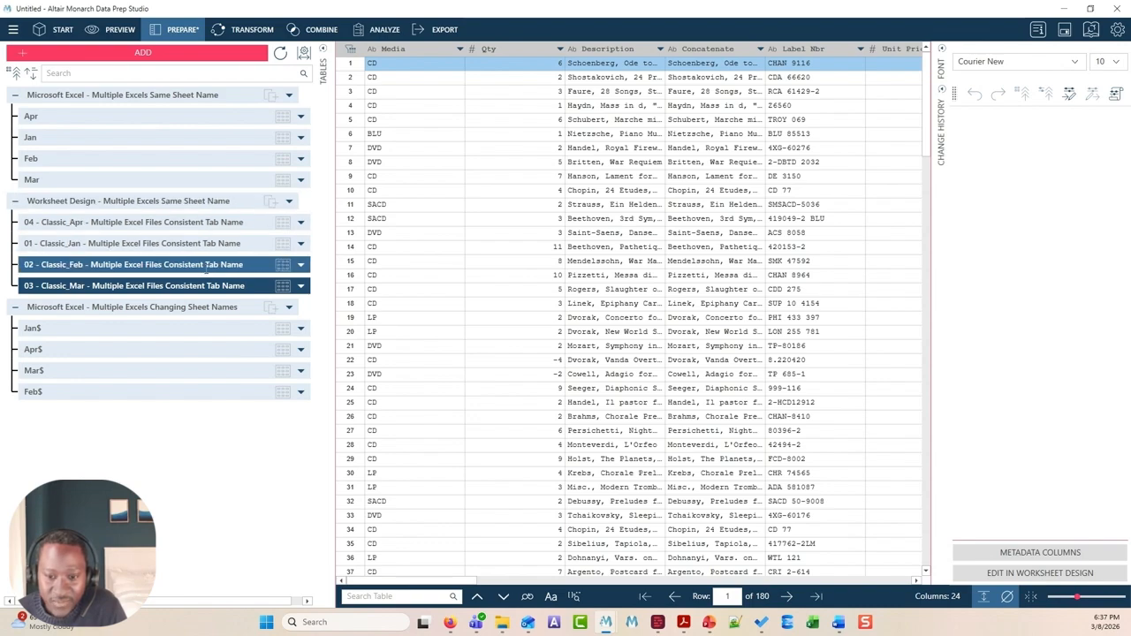
{"action": "left_click", "coordinate": [208, 201]}
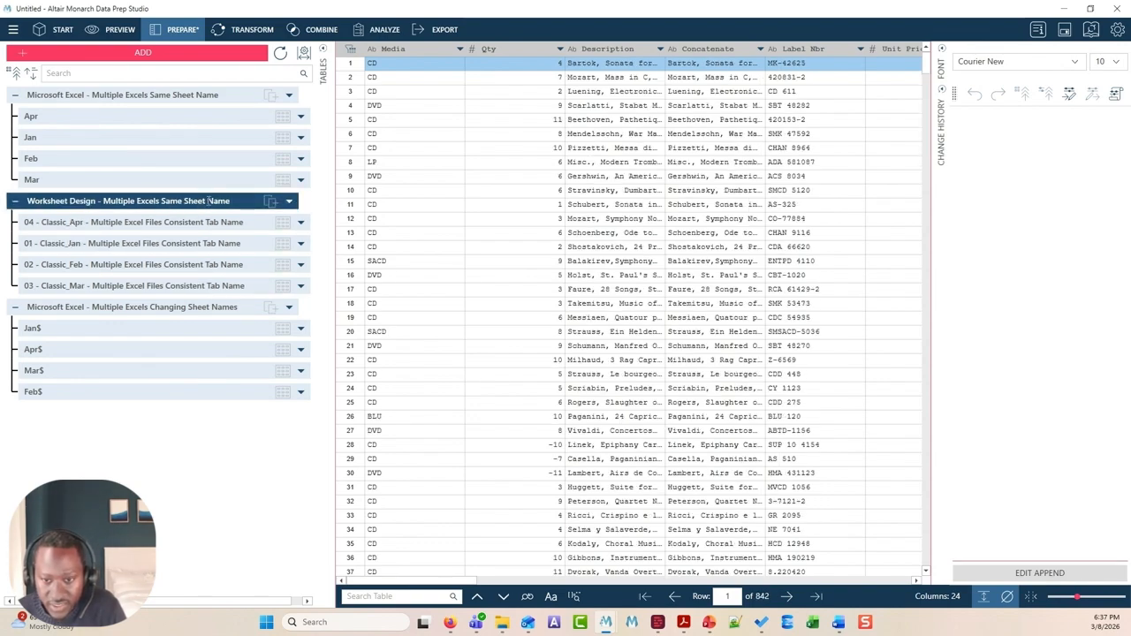
{"action": "right_click", "coordinate": [209, 201]}
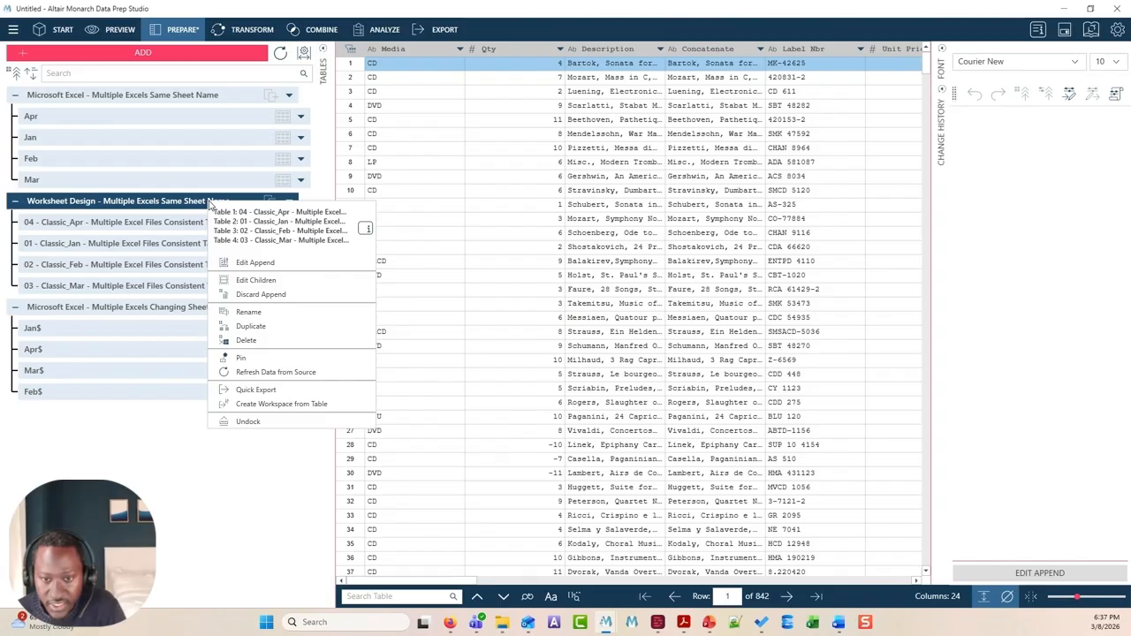
{"action": "left_click", "coordinate": [155, 285]}
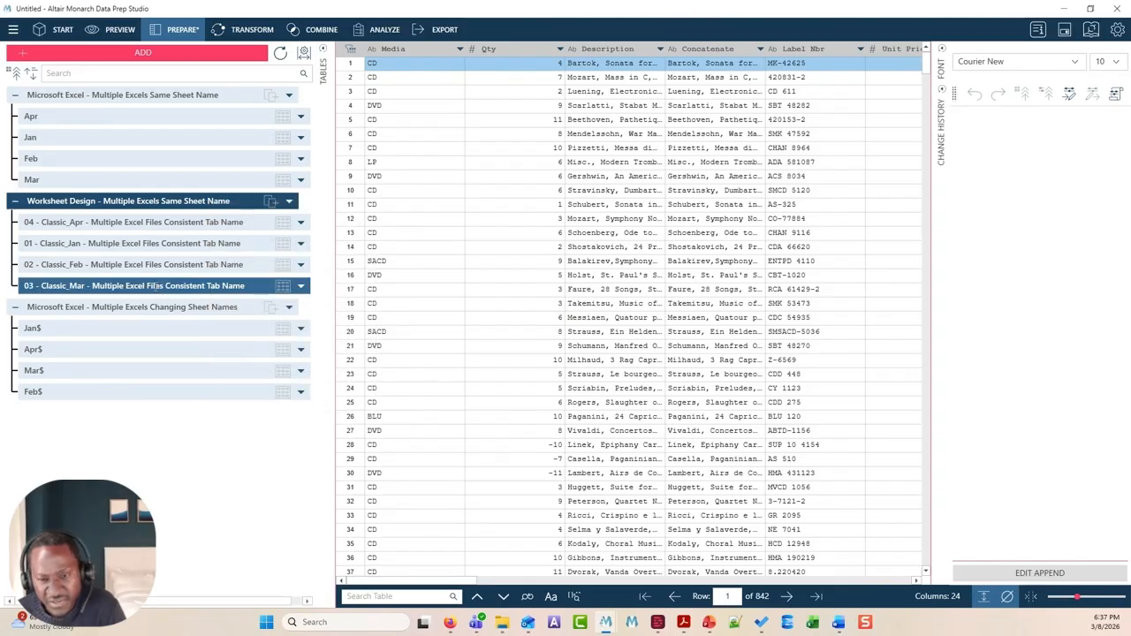
- Import "01 - Classic_Jan - Multiple Excel Files - Changing Tab Names.xlsx" from File Explorer in Excel Worksheet Design mode
{"action": "left_click", "coordinate": [502, 622]}
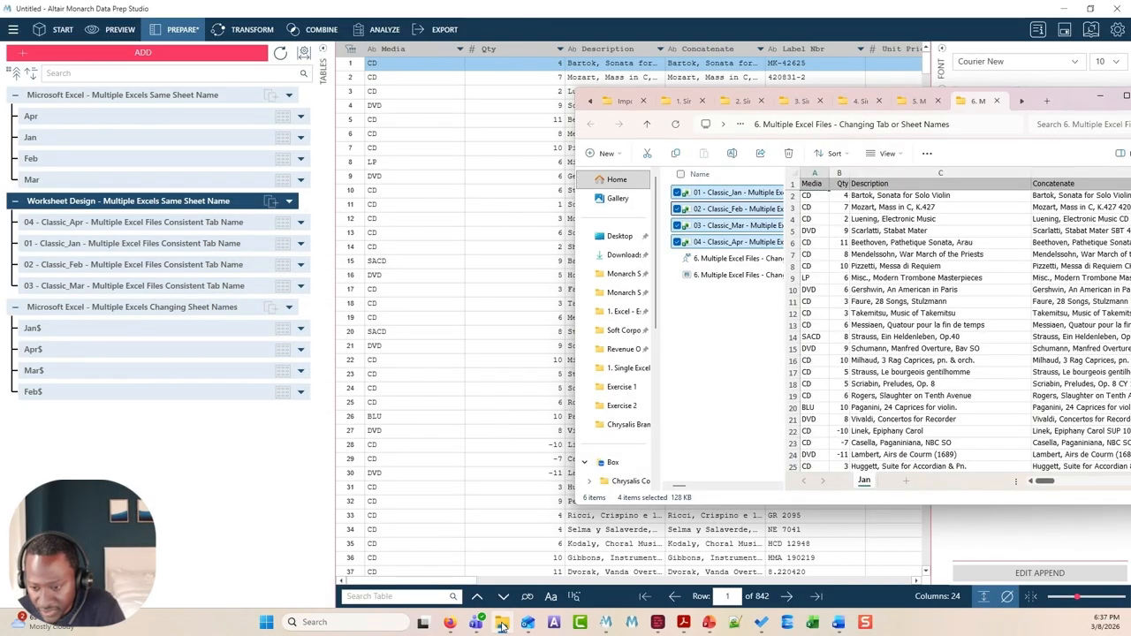
{"action": "left_click", "coordinate": [732, 195]}
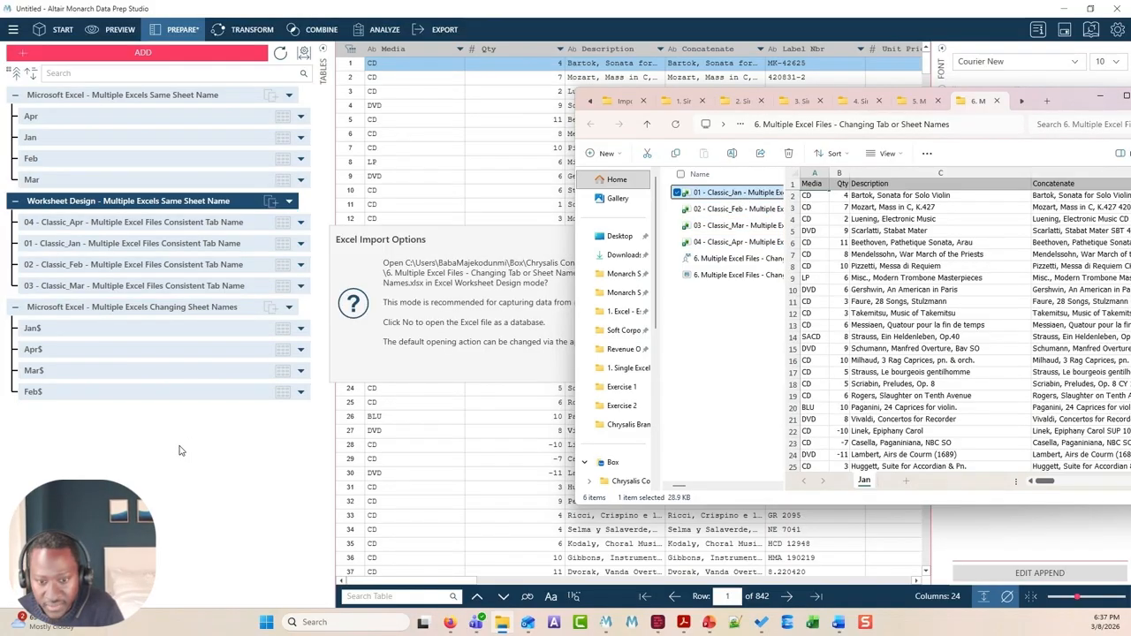
{"action": "left_click", "coordinate": [418, 345]}
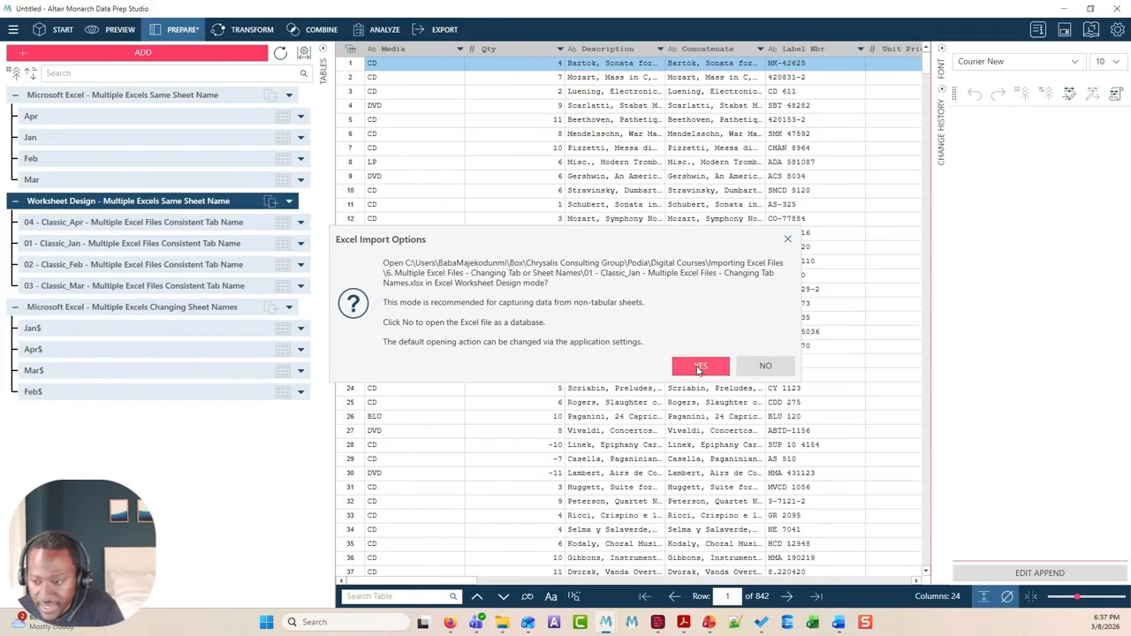
{"action": "left_click", "coordinate": [699, 368]}
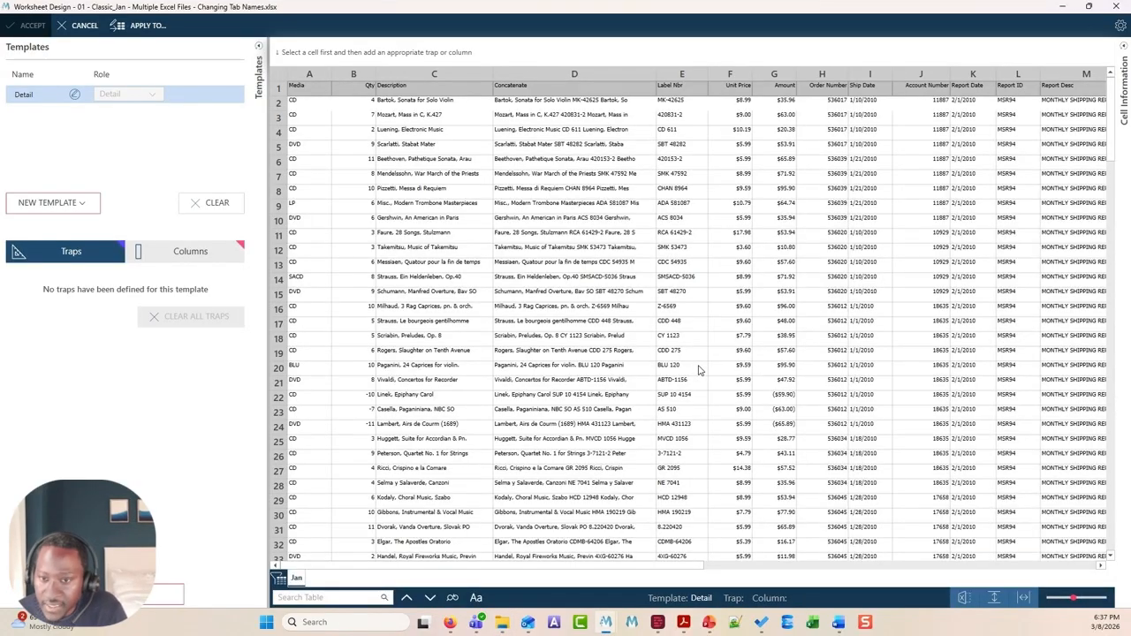
- Auto-define the Detail template's trap and columns from row 2 of the Jan sheet
{"action": "left_click", "coordinate": [283, 105]}
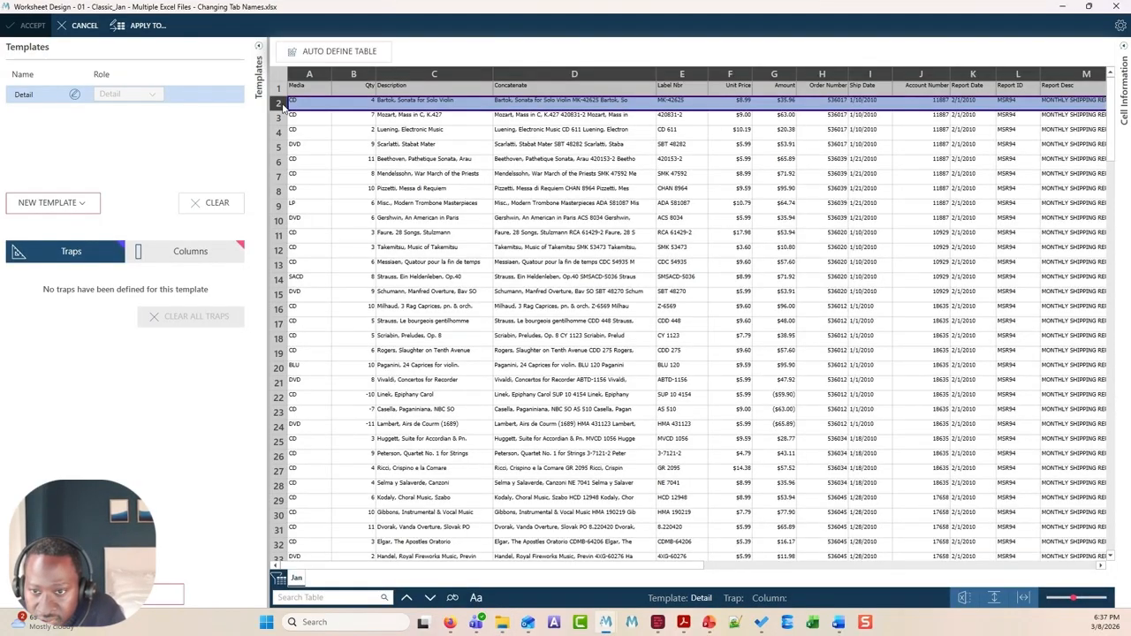
{"action": "left_click", "coordinate": [417, 56]}
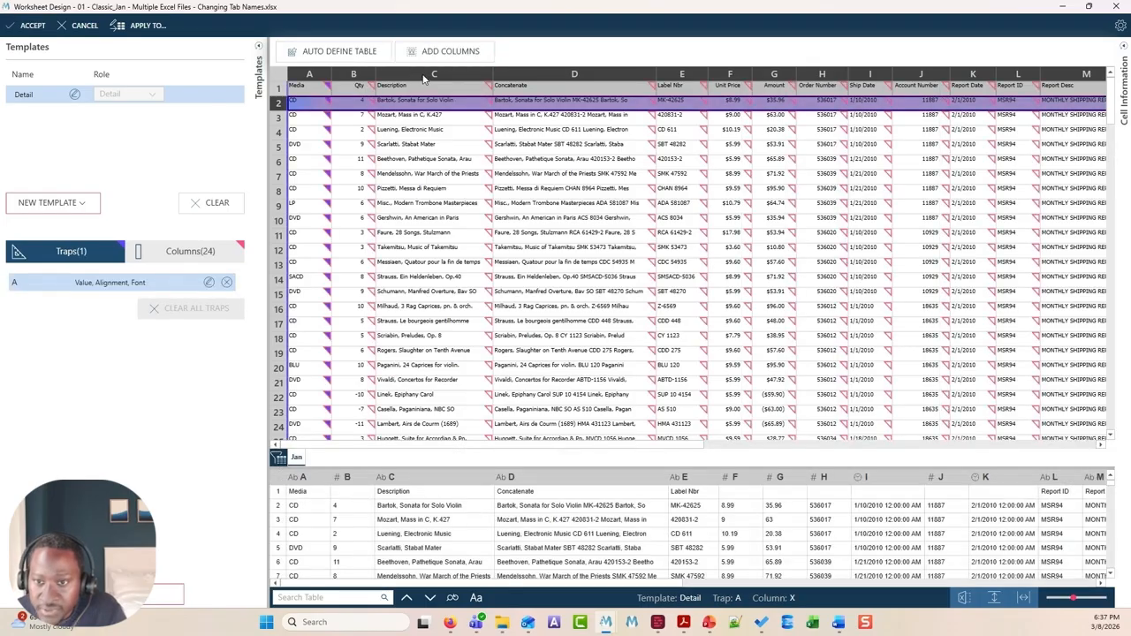
- Define the column headers from row 1, apply the worksheet design to First Sheet, and accept the design
{"action": "left_click", "coordinate": [281, 89]}
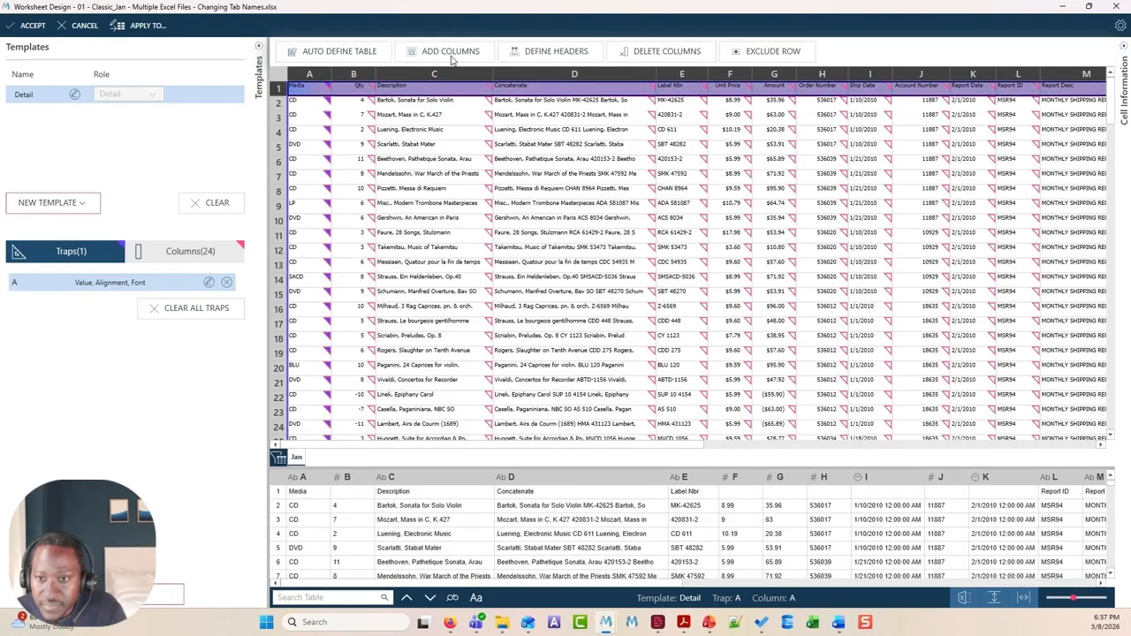
{"action": "left_click", "coordinate": [548, 53]}
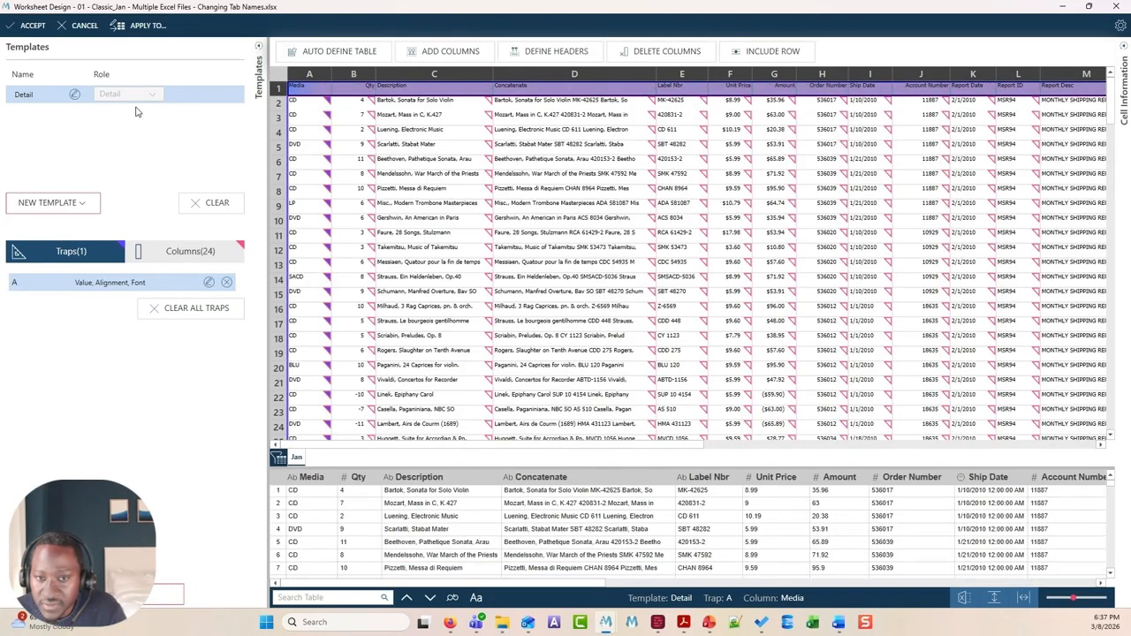
{"action": "left_click", "coordinate": [33, 25]}
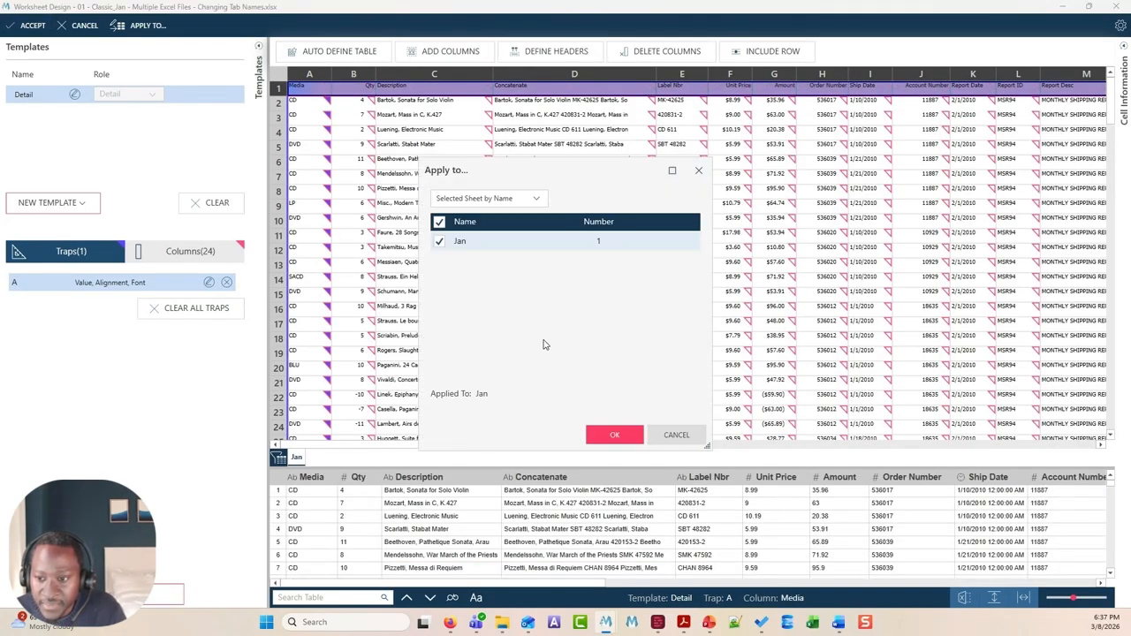
{"action": "left_click", "coordinate": [492, 201]}
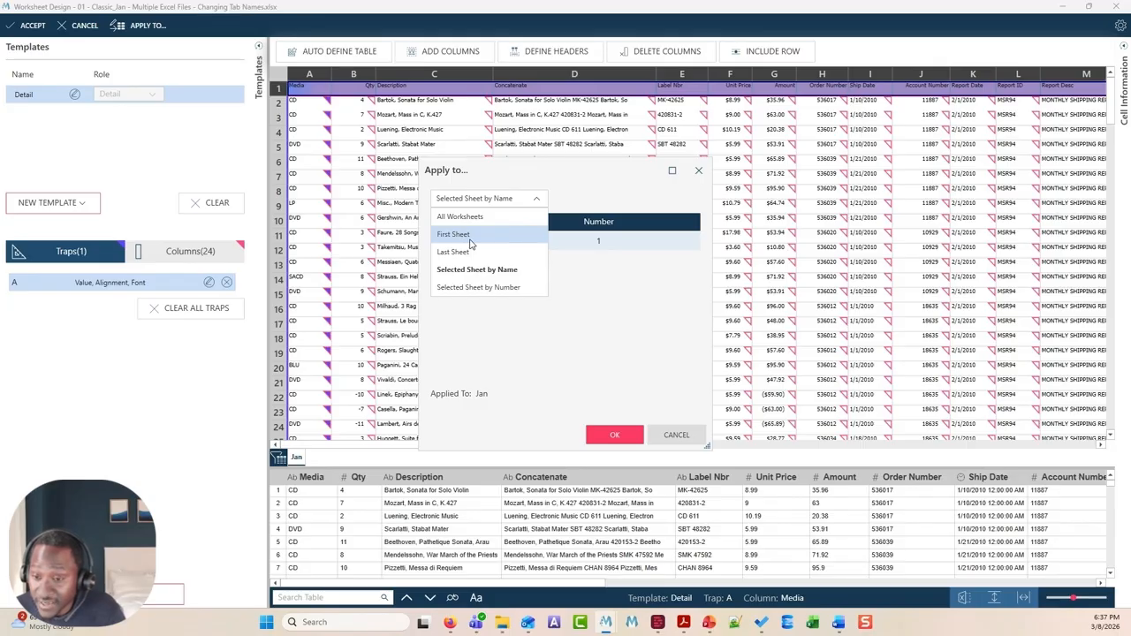
{"action": "left_click", "coordinate": [471, 243]}
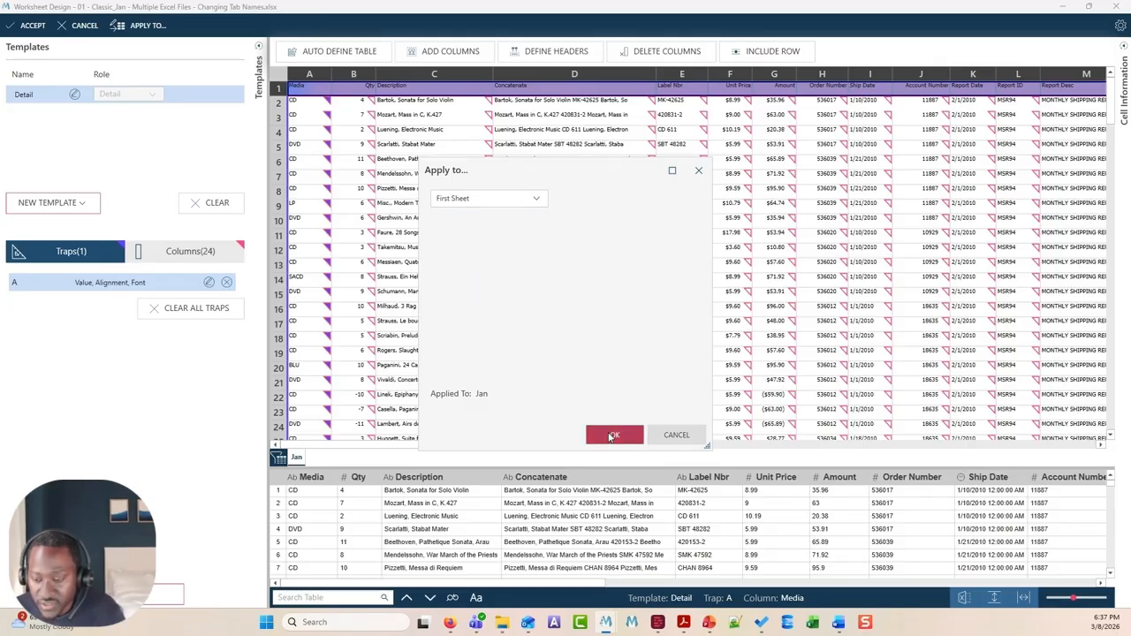
{"action": "left_click", "coordinate": [613, 437]}
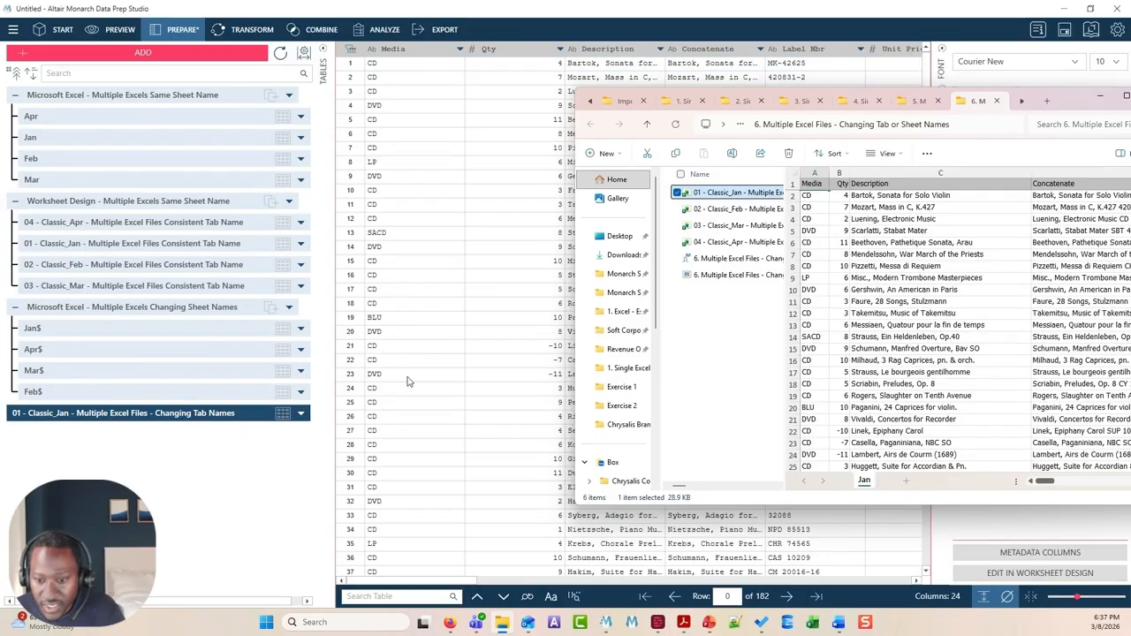
- Duplicate the "01 - Classic_Jan - Multiple Excel Files - Changing Tab Names" table three times
{"action": "left_click", "coordinate": [409, 375]}
{"action": "right_click", "coordinate": [257, 418]}
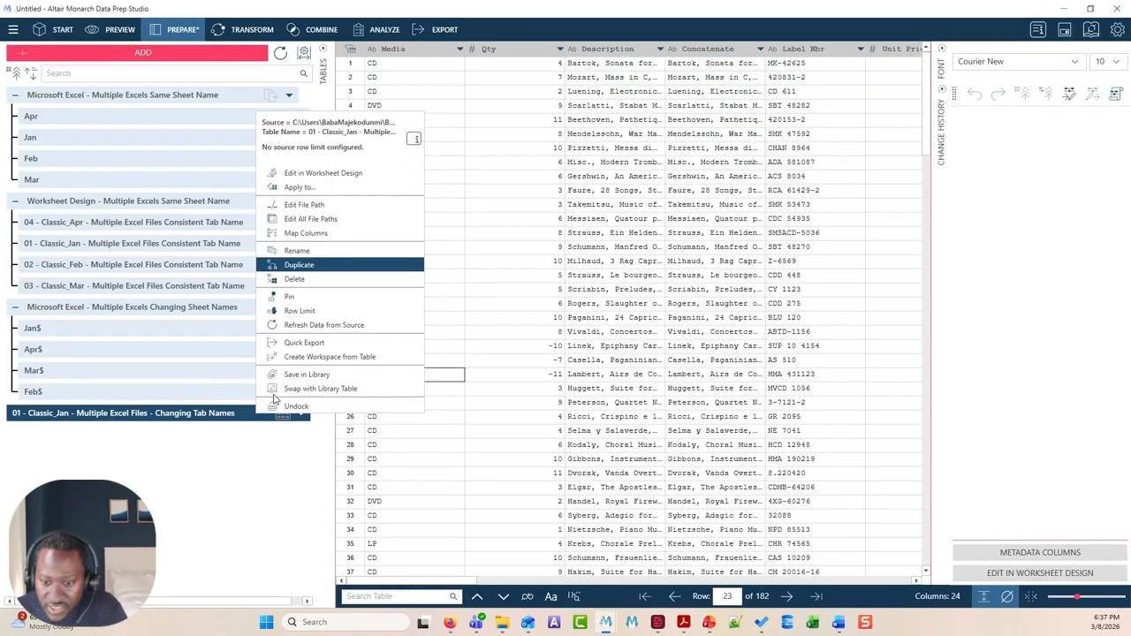
{"action": "right_click", "coordinate": [232, 434]}
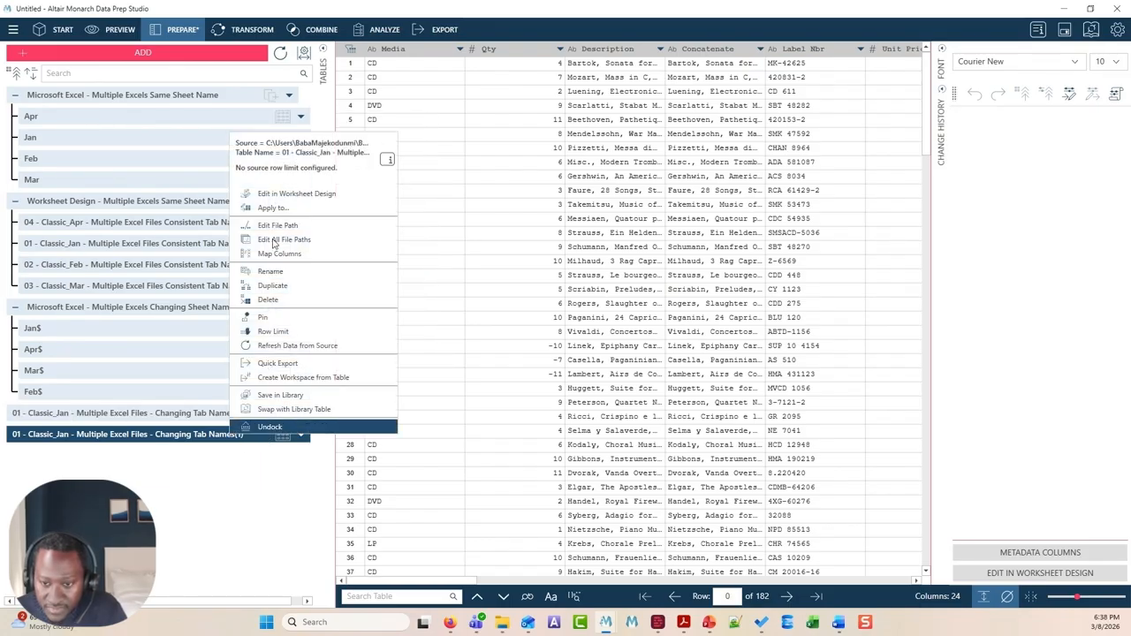
{"action": "right_click", "coordinate": [209, 455]}
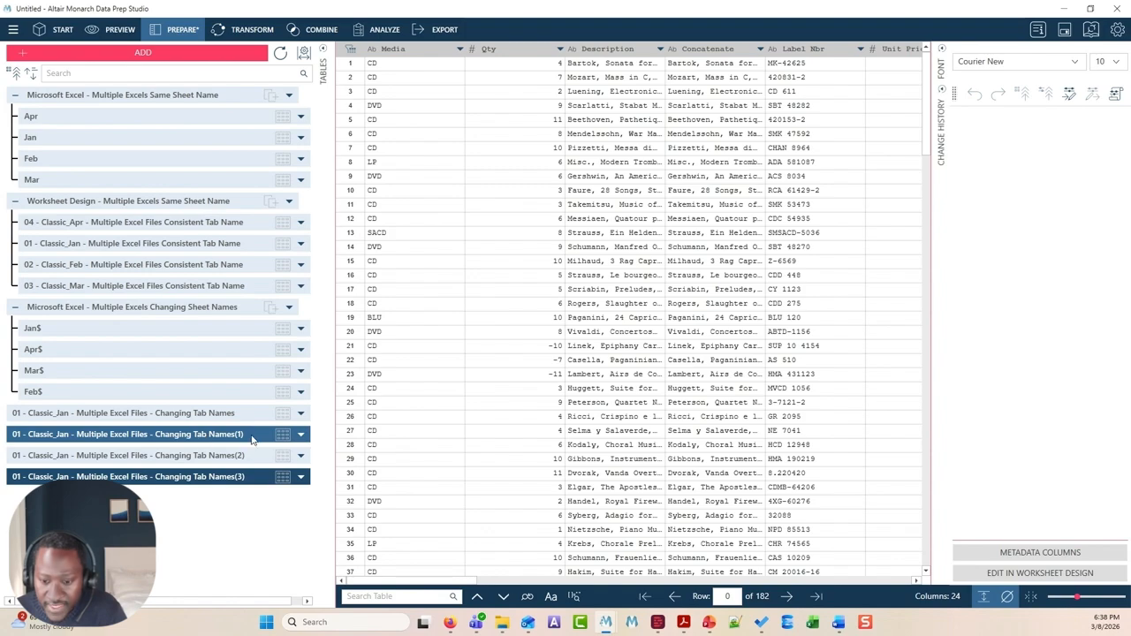
{"action": "left_click", "coordinate": [299, 438]}
{"action": "left_click", "coordinate": [302, 438]}
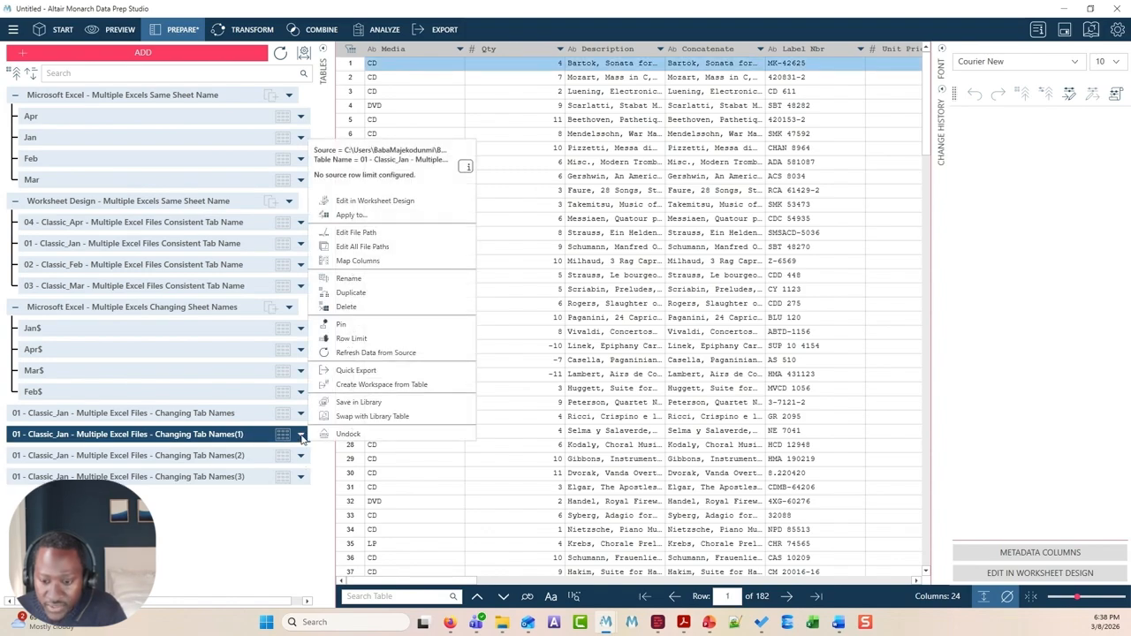
{"action": "left_click", "coordinate": [356, 233]}
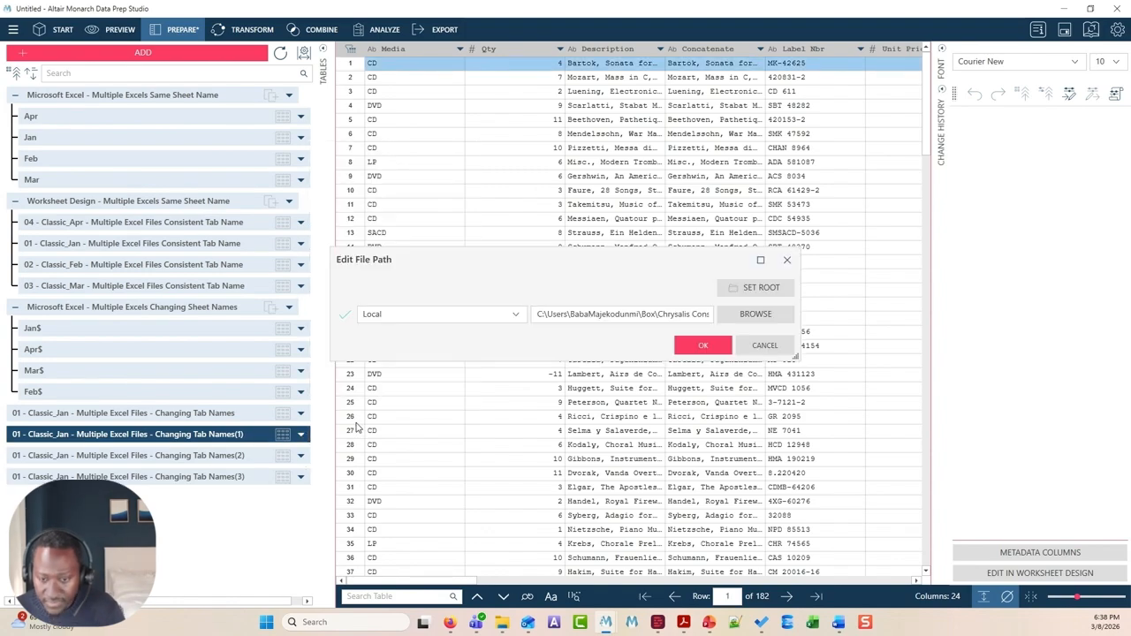
{"action": "left_click", "coordinate": [786, 261]}
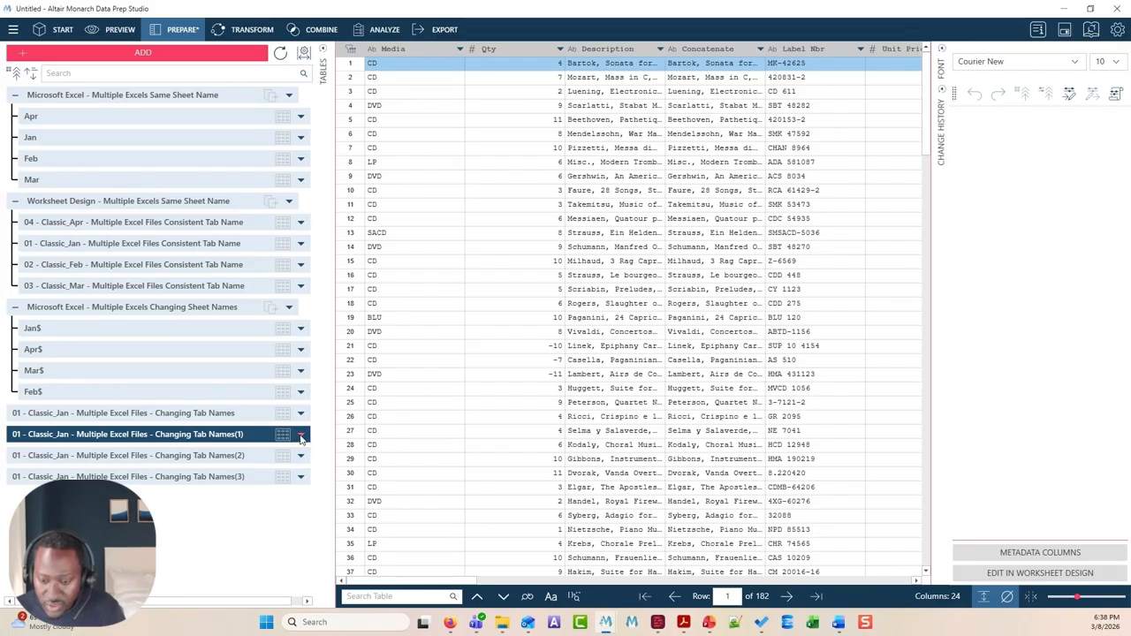
- Rename the first duplicate table as "02 - Classic_Feb - Multiple Excel Files - Changing Tab Names"
{"action": "left_click", "coordinate": [303, 438]}
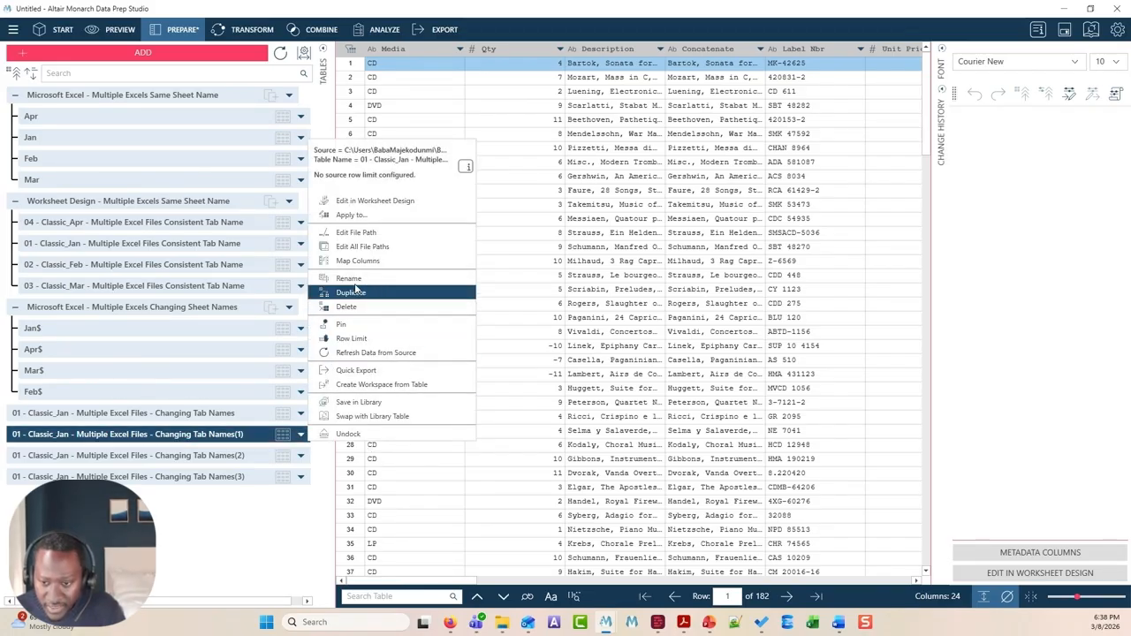
{"action": "left_click", "coordinate": [349, 278]}
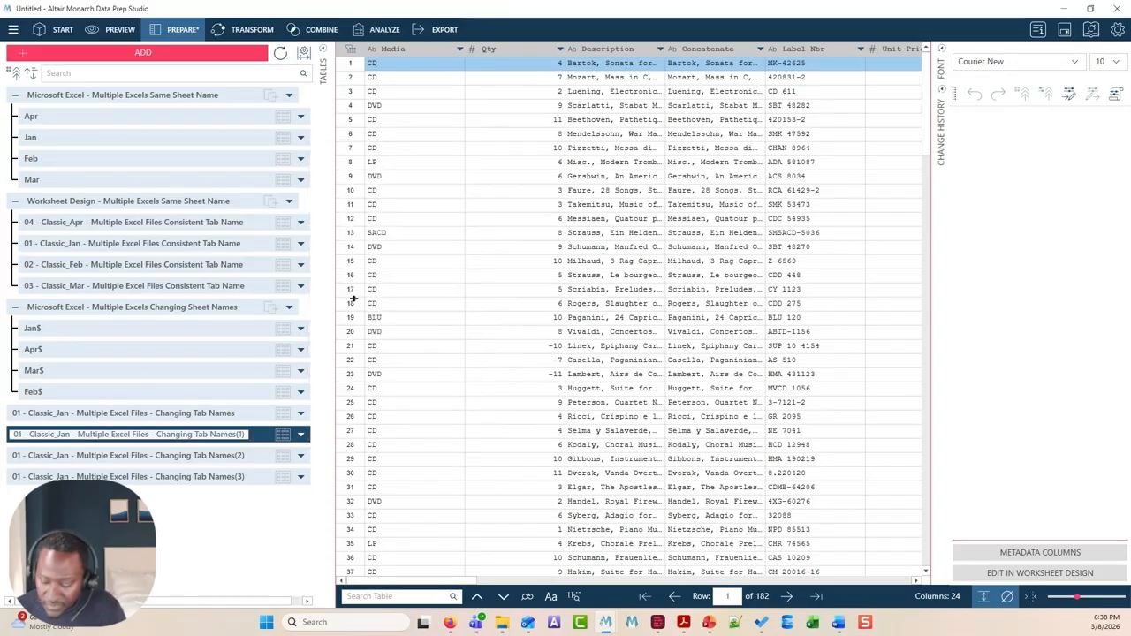
{"action": "key", "text": "Delete"}
{"action": "type", "text": "2"}
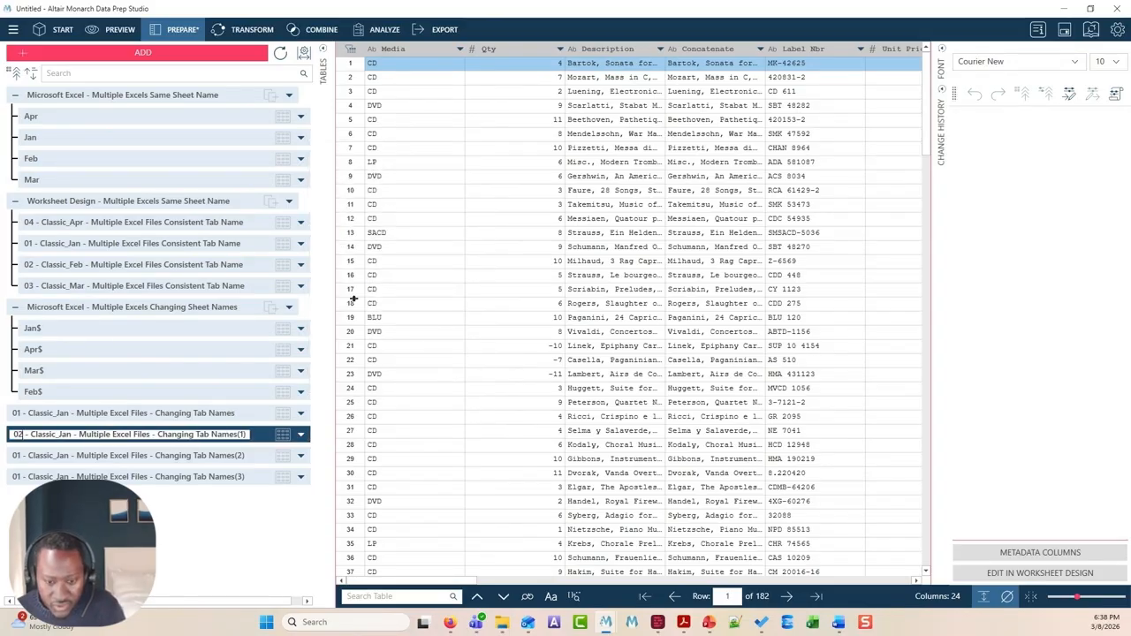
{"action": "key", "text": "Right"}
{"action": "key", "text": "Right"}
{"action": "key", "text": "Right"}
{"action": "key", "text": "Right"}
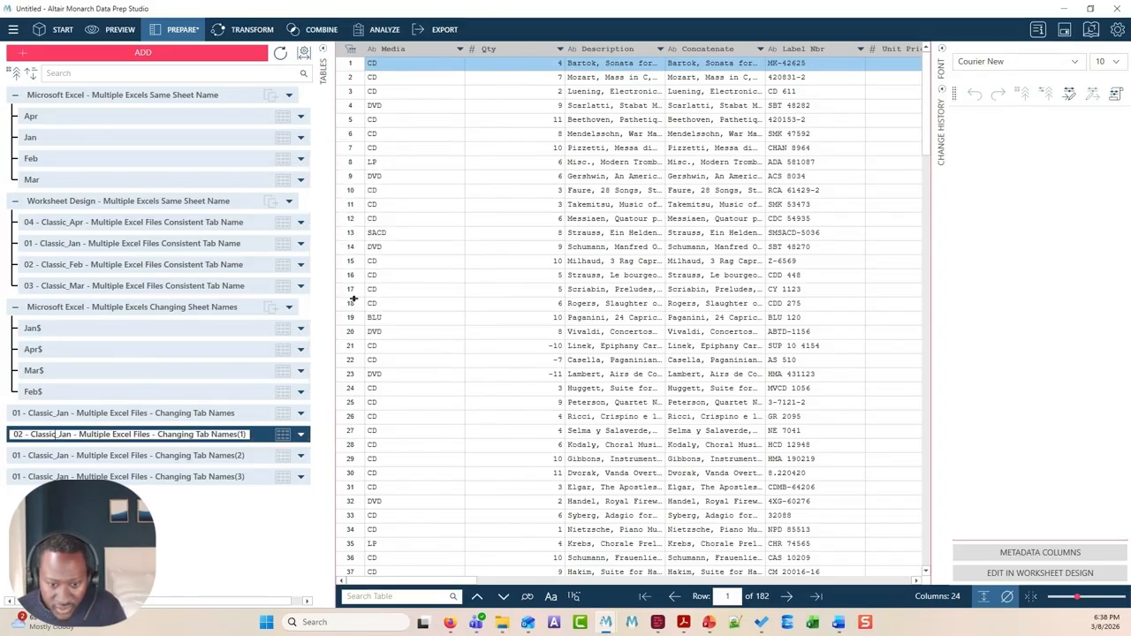
{"action": "key", "text": "Delete"}
{"action": "key", "text": "Delete"}
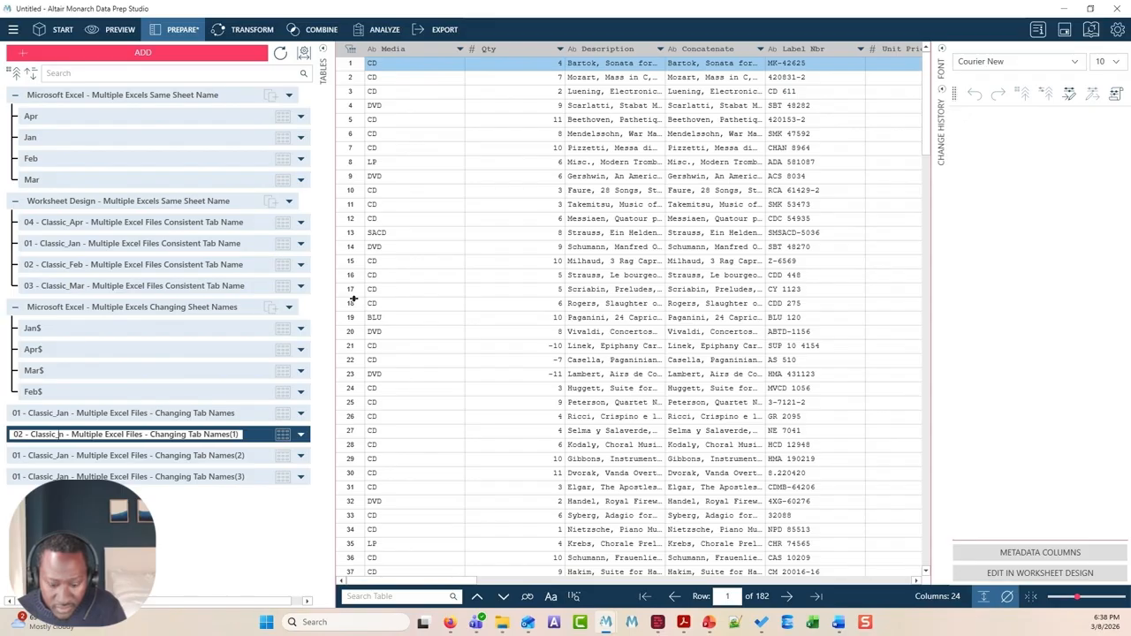
{"action": "key", "text": "Delete"}
{"action": "type", "text": "Feb"}
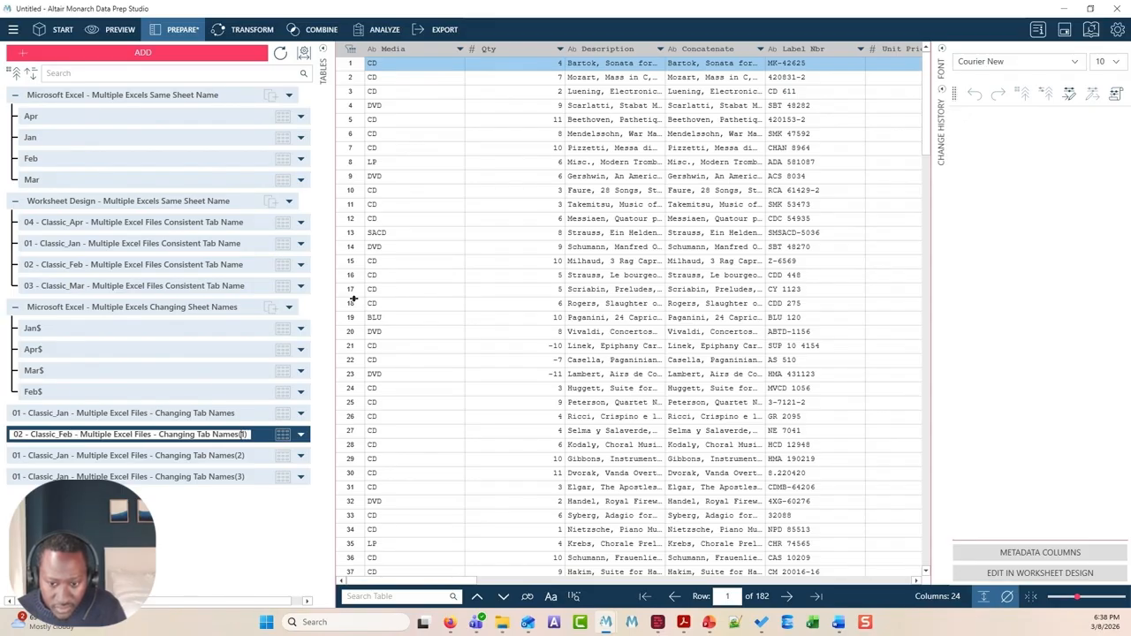
{"action": "key", "text": "Delete"}
{"action": "key", "text": "Delete"}
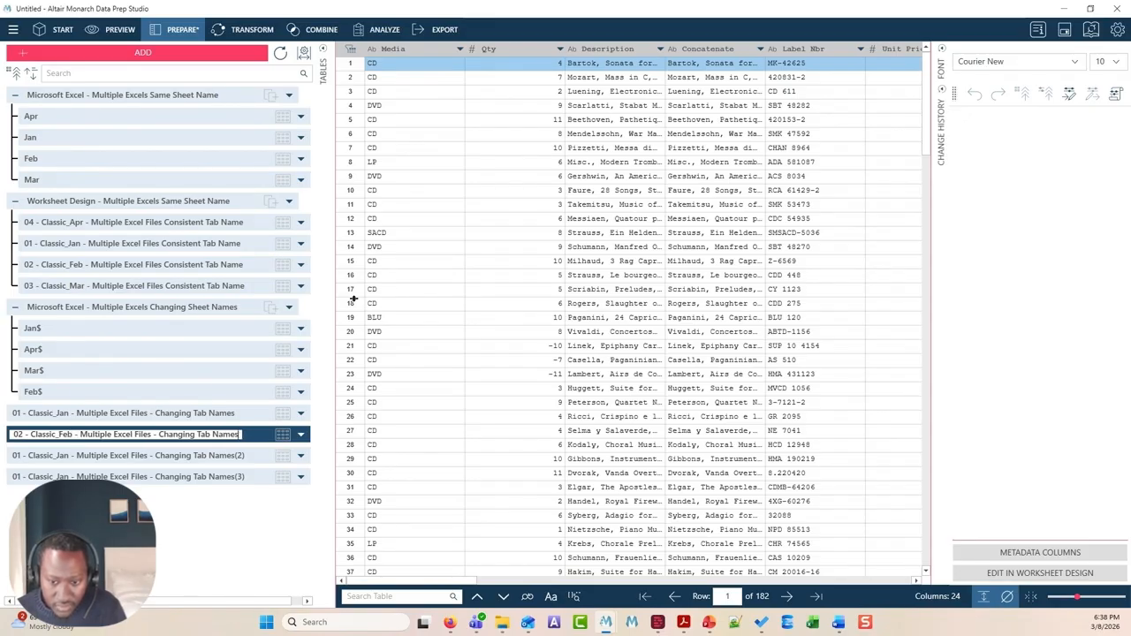
- Rename the second duplicate table as "03 - Classic_Mar - Multiple Excel Files - Changing Tab Names"
{"action": "left_click", "coordinate": [215, 457]}
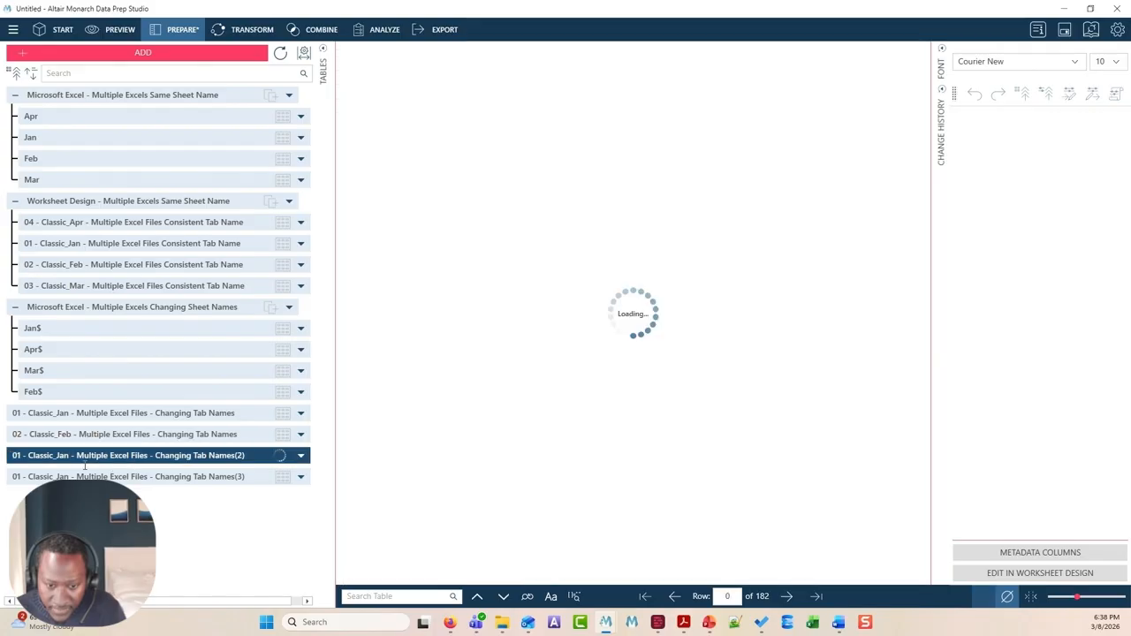
{"action": "double_click", "coordinate": [55, 455]}
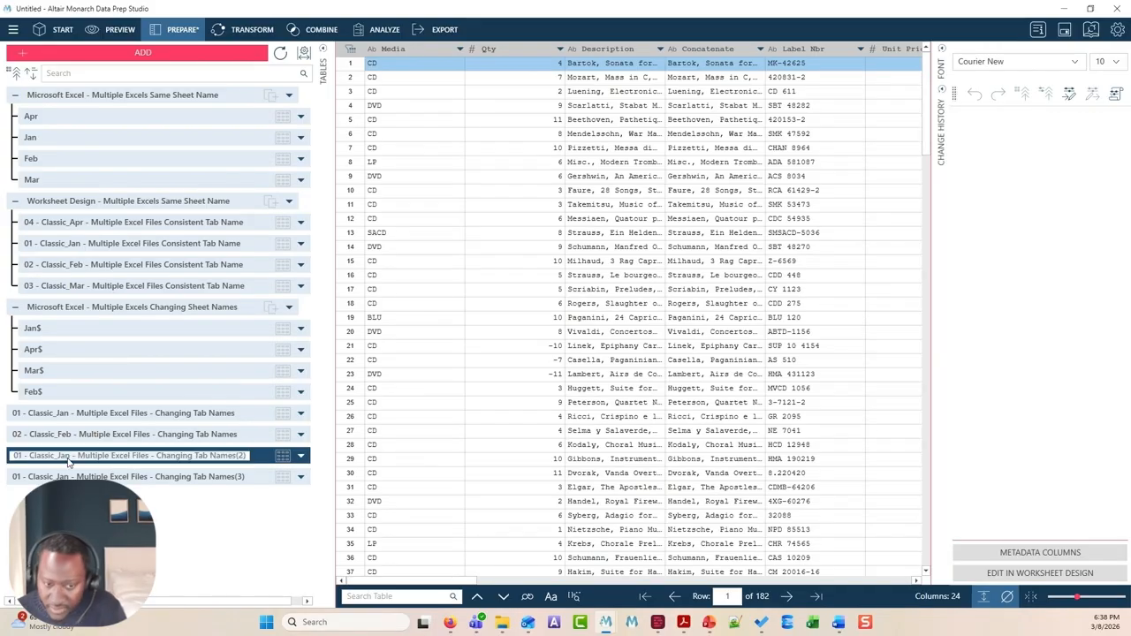
{"action": "key", "text": "Right"}
{"action": "key", "text": "Delete"}
{"action": "type", "text": "3"}
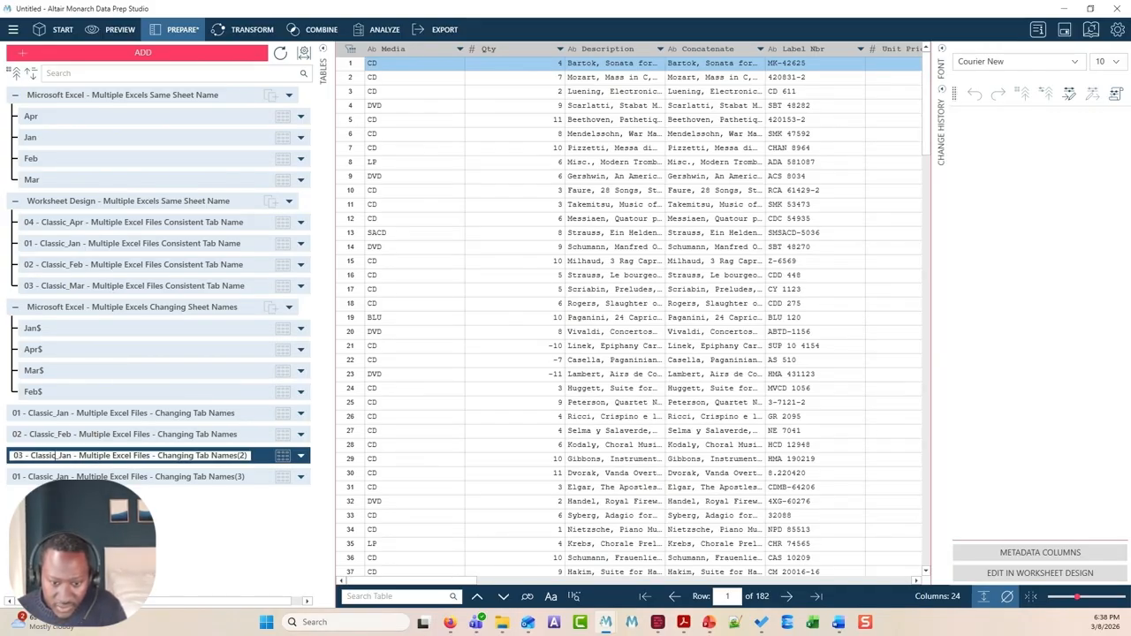
{"action": "left_click", "coordinate": [58, 456]}
{"action": "key", "text": "Delete"}
{"action": "key", "text": "Delete"}
{"action": "key", "text": "Delete"}
{"action": "type", "text": "mar"}
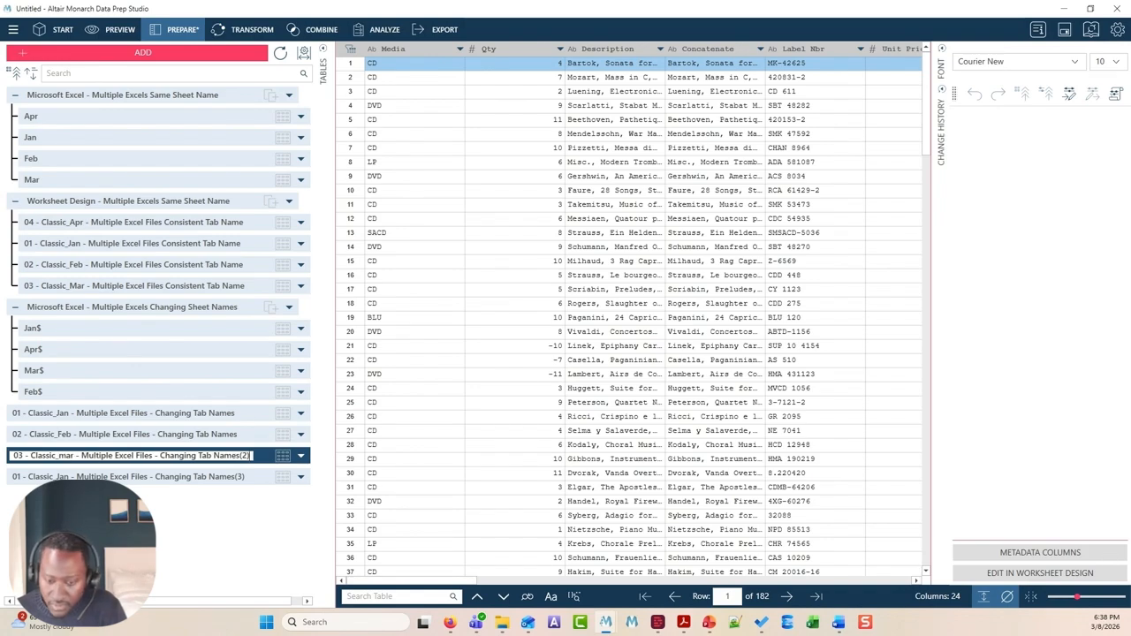
{"action": "key", "text": "BackSpace"}
{"action": "key", "text": "BackSpace"}
{"action": "key", "text": "BackSpace"}
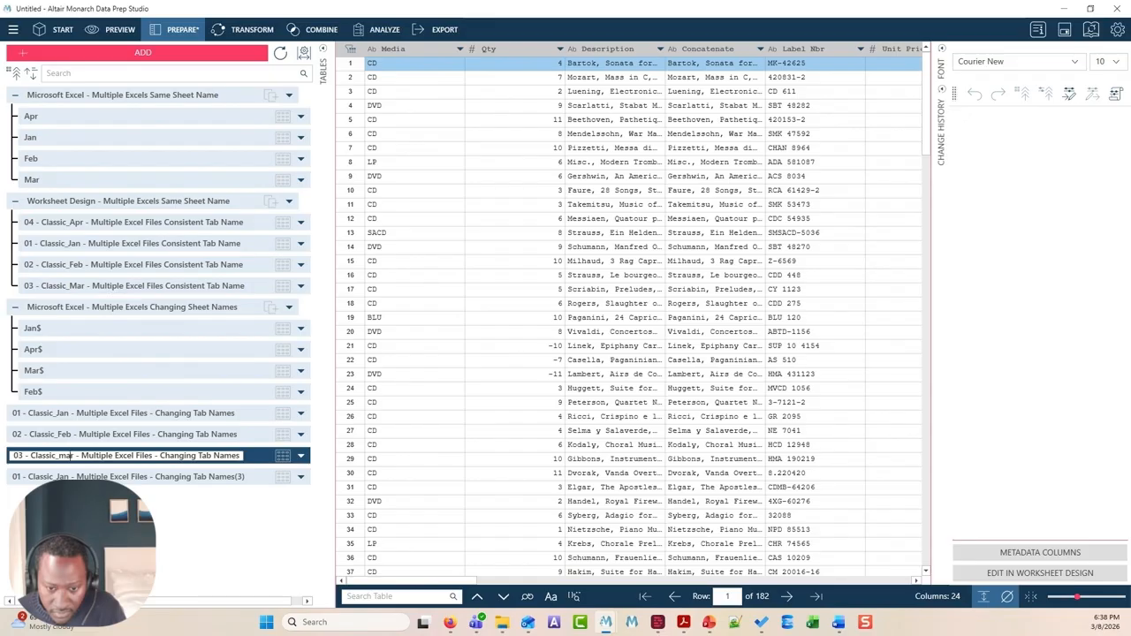
{"action": "key", "text": "Delete"}
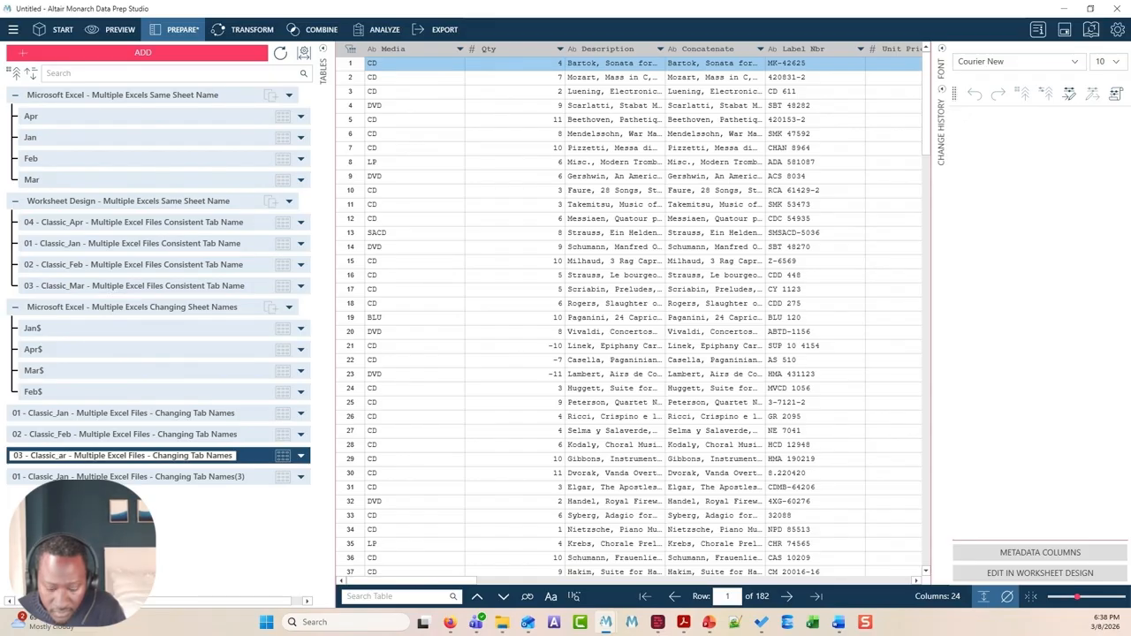
{"action": "type", "text": "M"}
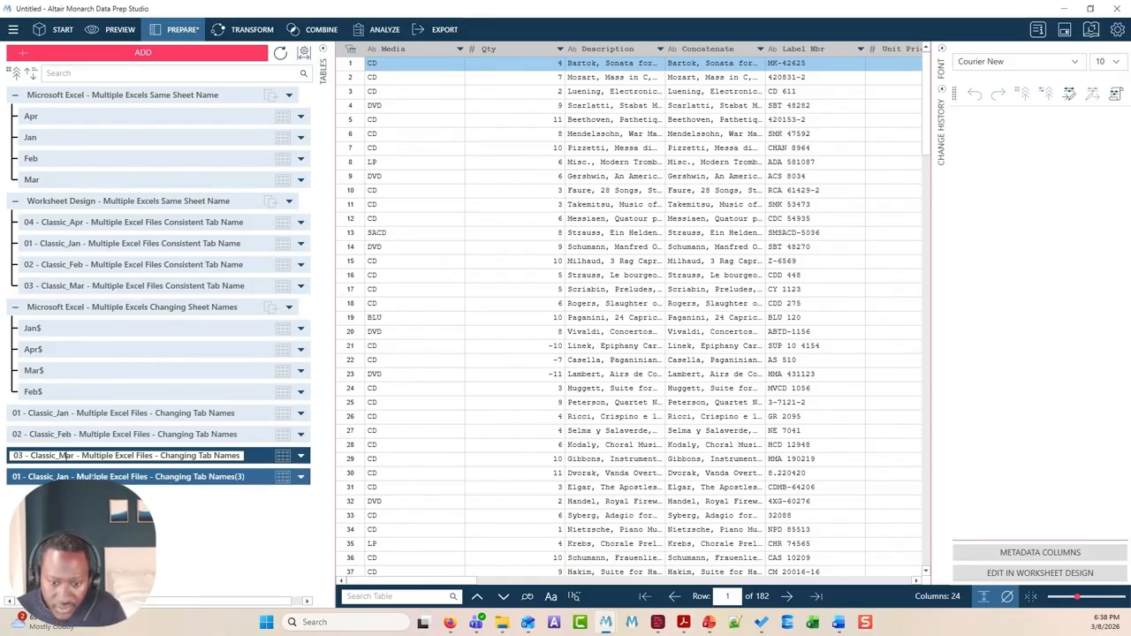
{"action": "key", "text": "Return"}
- Rename the third duplicate table as "04 - Classic_Apr - Multiple Excel Files - Changing Tab Names"
{"action": "double_click", "coordinate": [63, 477]}
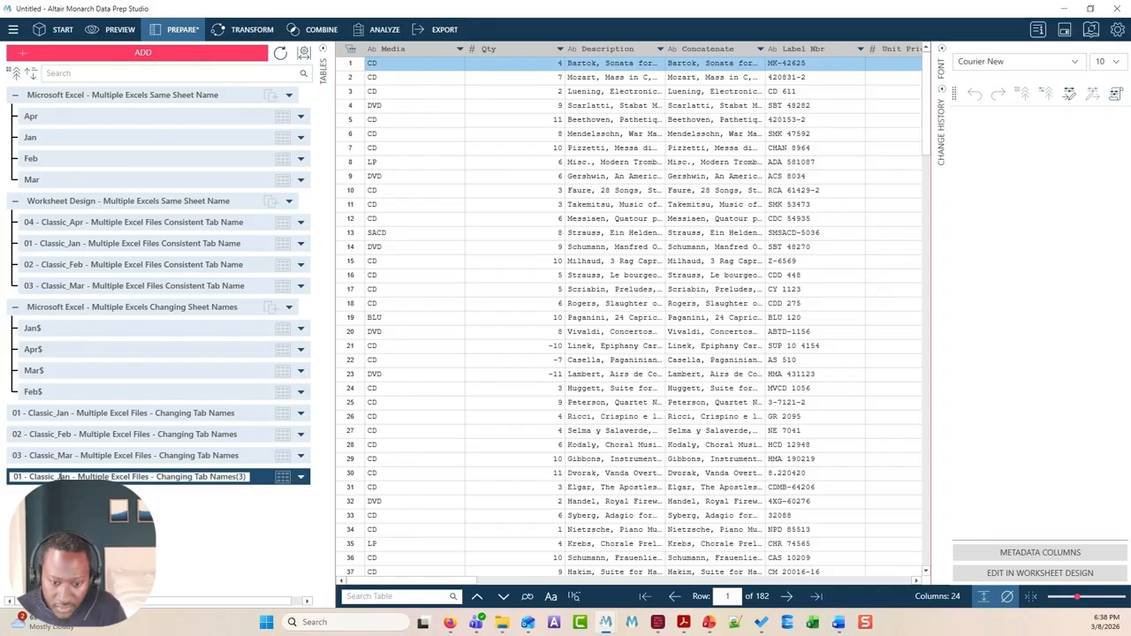
{"action": "key", "text": "Delete"}
{"action": "type", "text": "04"}
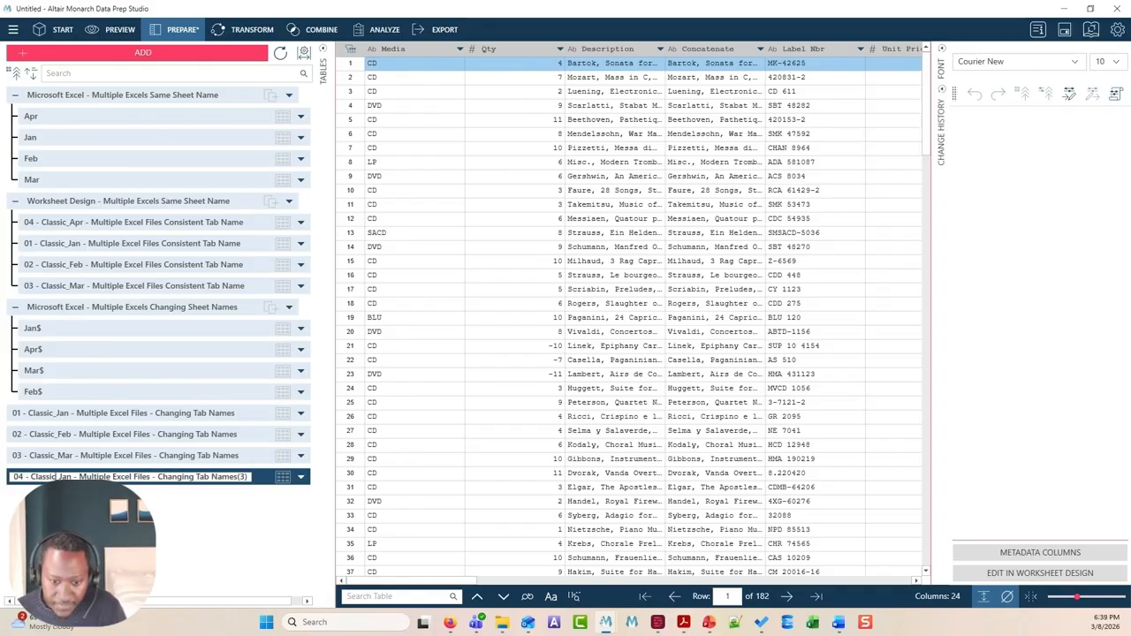
{"action": "key", "text": "Delete"}
{"action": "key", "text": "Delete"}
{"action": "key", "text": "Delete"}
{"action": "type", "text": "apr"}
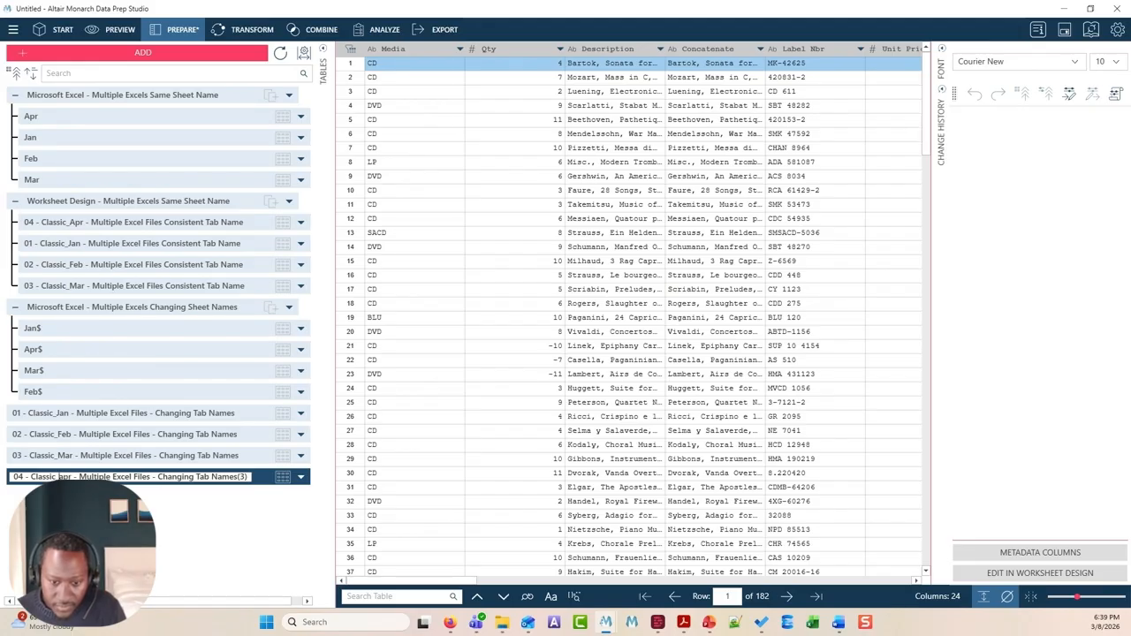
{"action": "type", "text": "A"}
{"action": "key", "text": "Delete"}
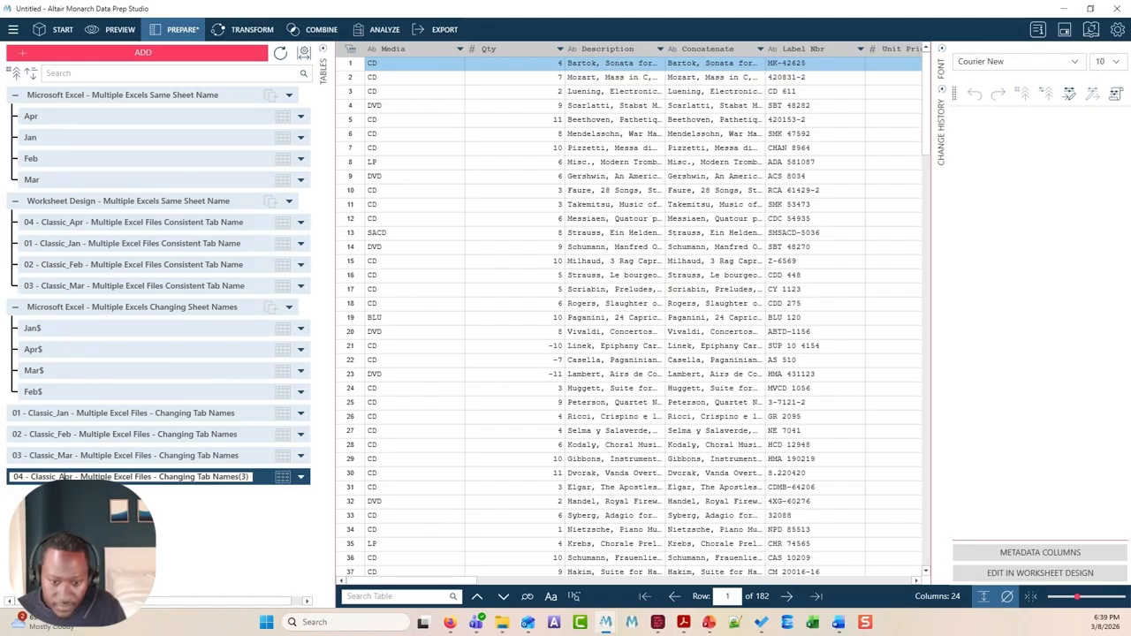
{"action": "key", "text": "Delete"}
{"action": "key", "text": "Delete"}
{"action": "key", "text": "Delete"}
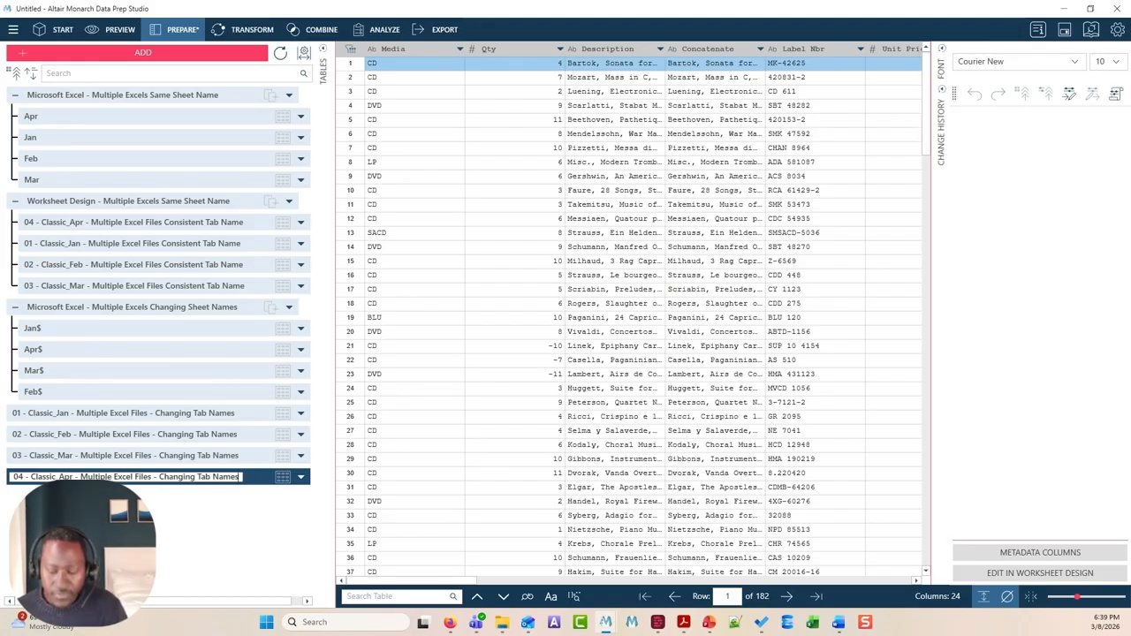
{"action": "key", "text": "Return"}
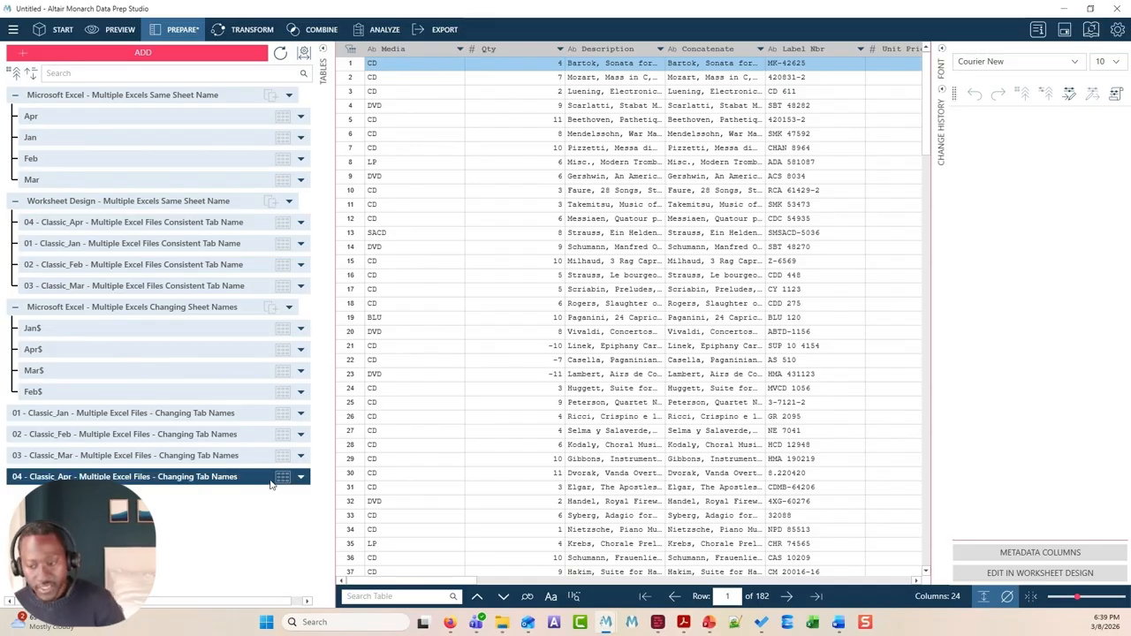
- Point the "02 - Classic_Feb" changing-tab-names table to the source file "02 - Classic_Feb - Single Excel File Consistent Tab or Sheet Name.xlsx"
{"action": "left_click", "coordinate": [270, 439], "text": "ctrl"}
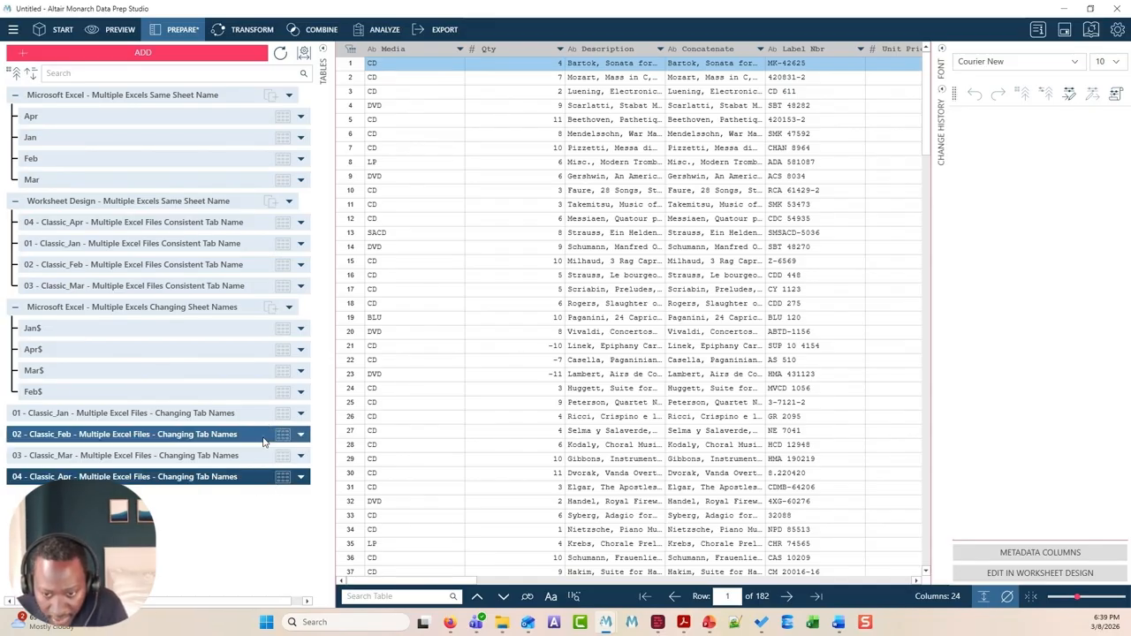
{"action": "left_click", "coordinate": [269, 439]}
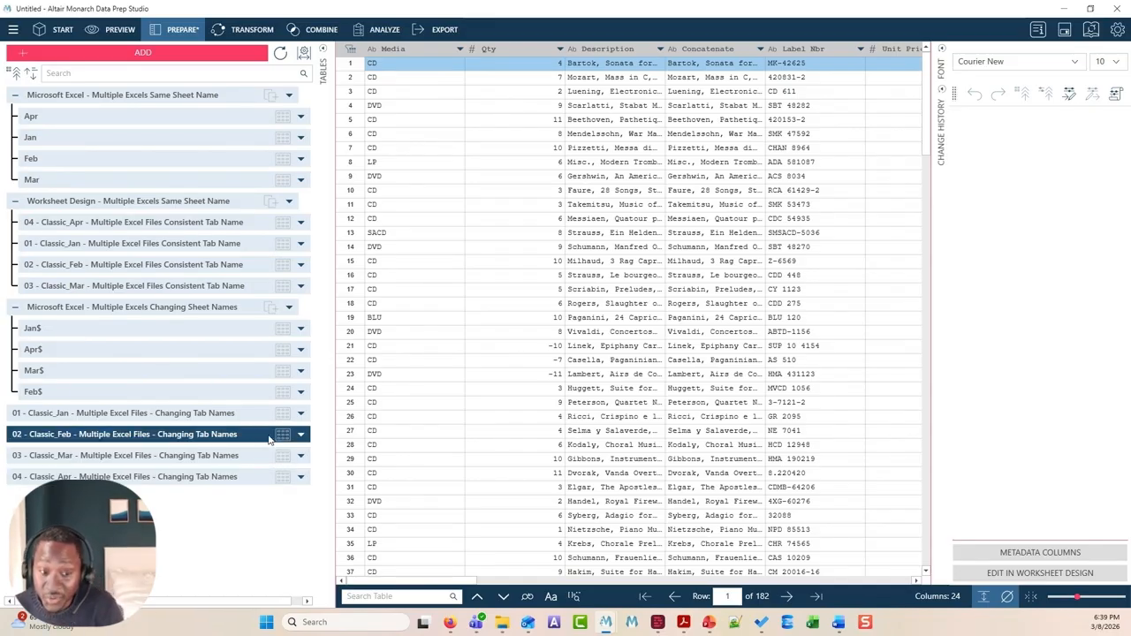
{"action": "left_click", "coordinate": [301, 437]}
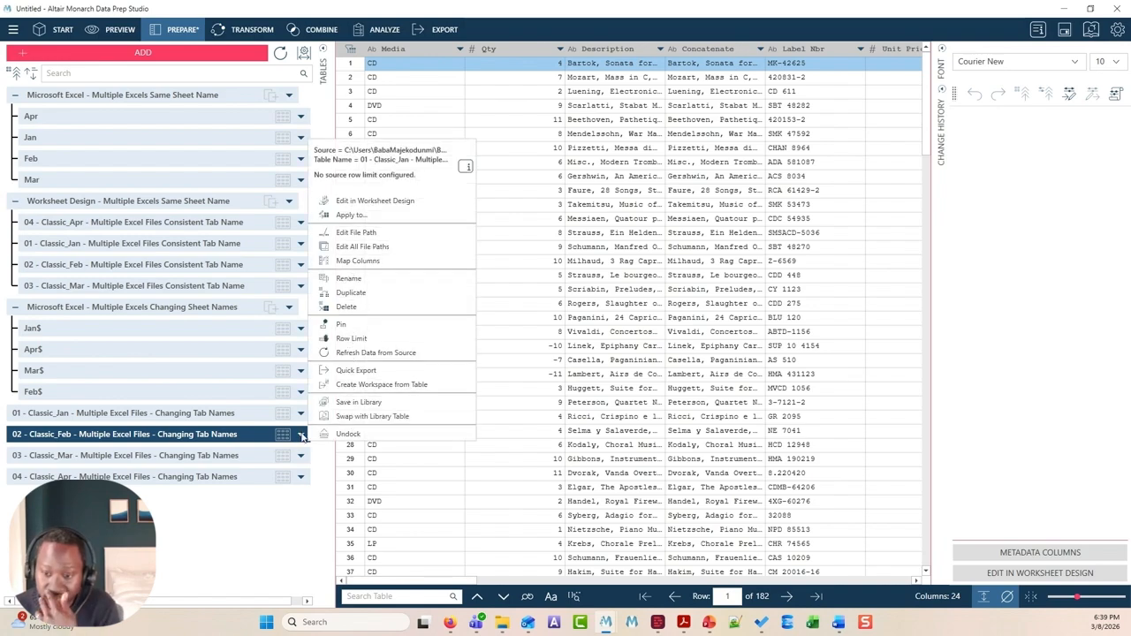
{"action": "left_click", "coordinate": [371, 233]}
{"action": "left_click", "coordinate": [757, 317]}
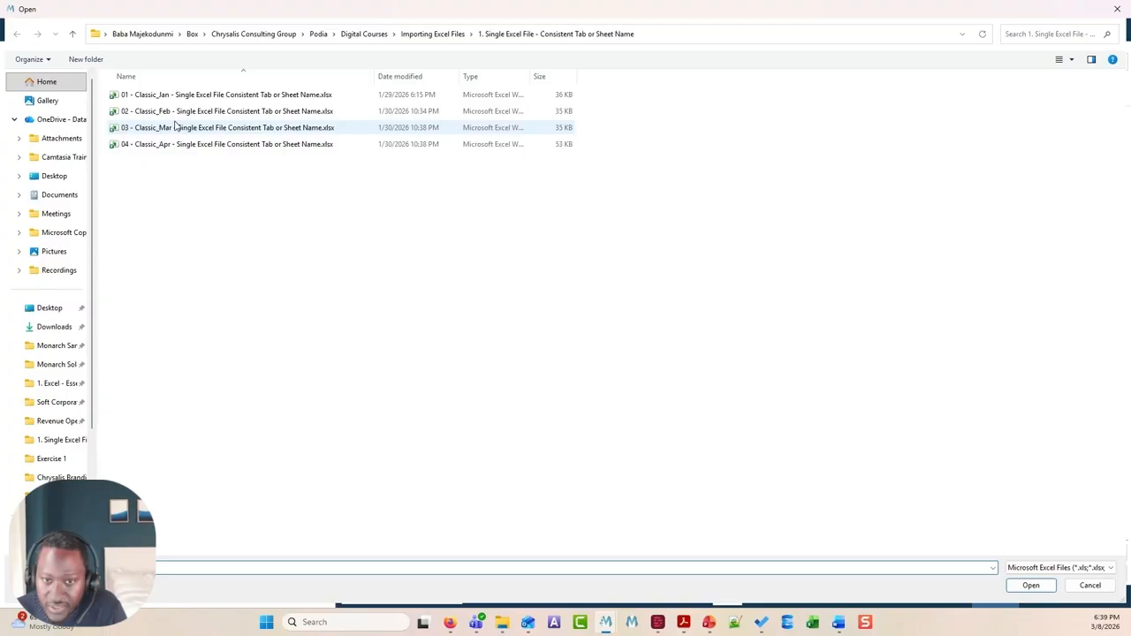
{"action": "left_click", "coordinate": [177, 111]}
{"action": "left_click", "coordinate": [1031, 586]}
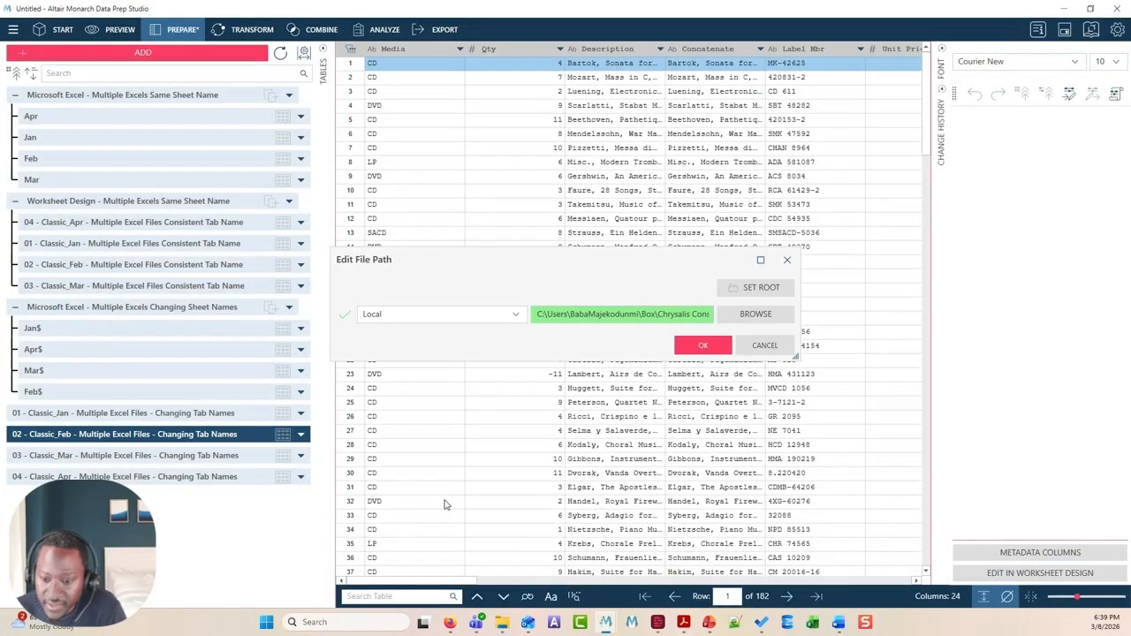
{"action": "left_click", "coordinate": [705, 346]}
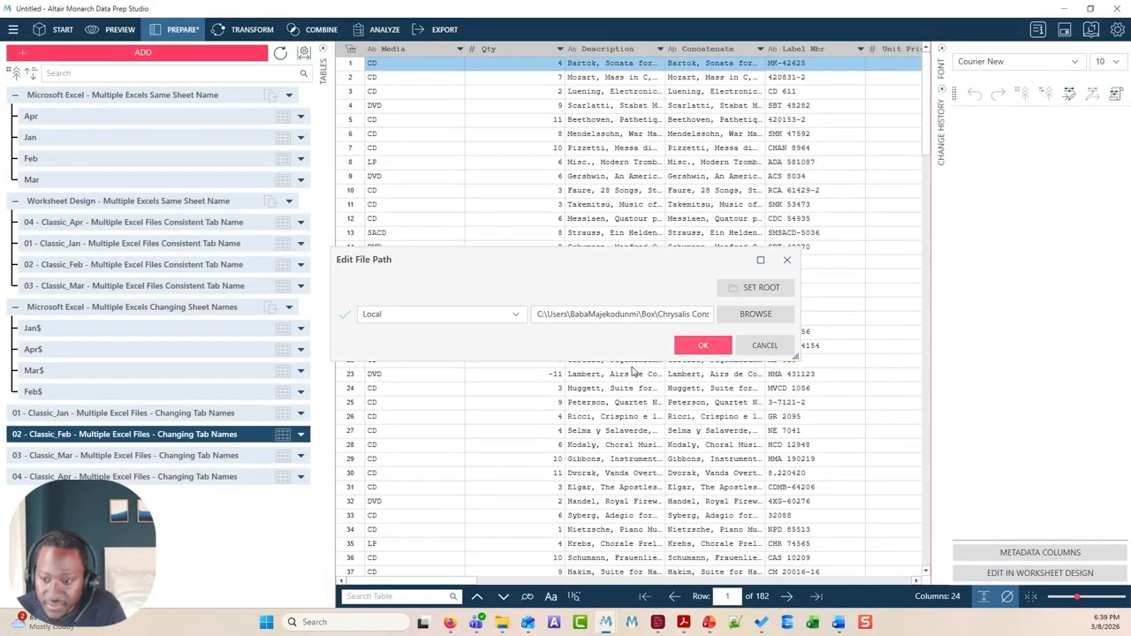
- Point the "03 - Classic_Mar" changing-tab-names table to the source file "03 - Classic_Mar - Single Excel File Consistent Tab or Sheet Name.xlsx"
{"action": "left_click", "coordinate": [301, 457]}
{"action": "left_click", "coordinate": [302, 457]}
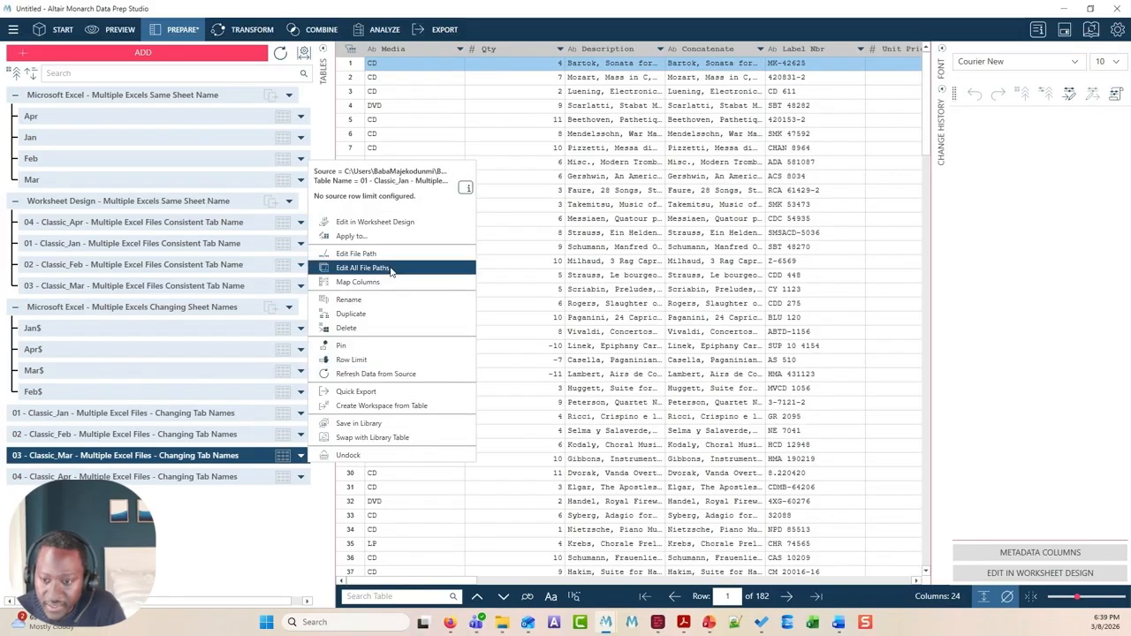
{"action": "left_click", "coordinate": [379, 255]}
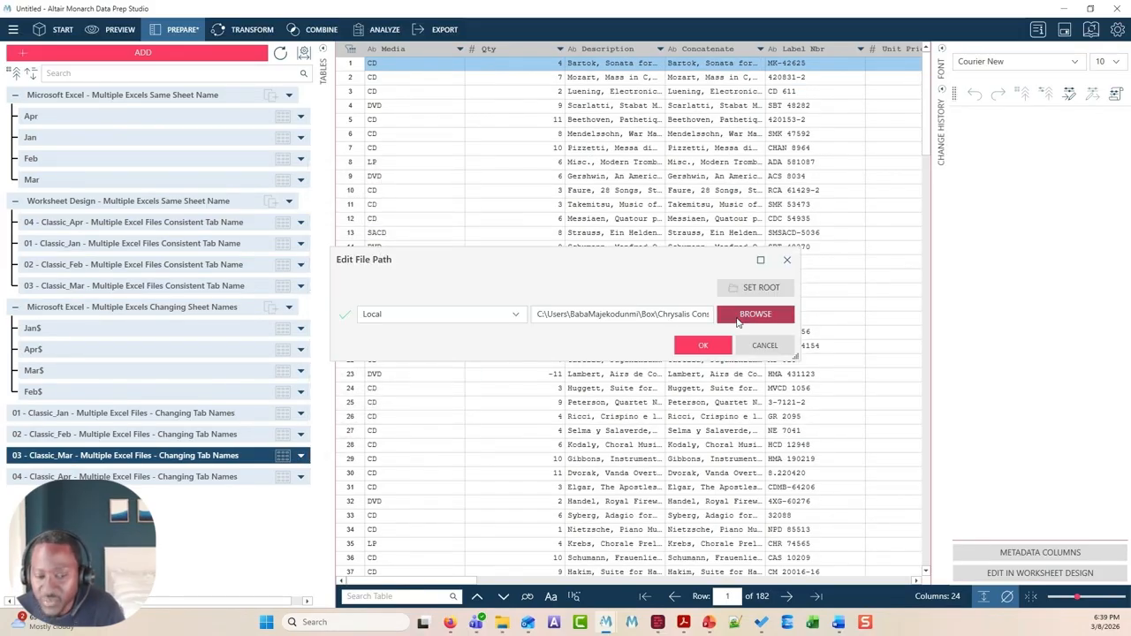
{"action": "left_click", "coordinate": [734, 326]}
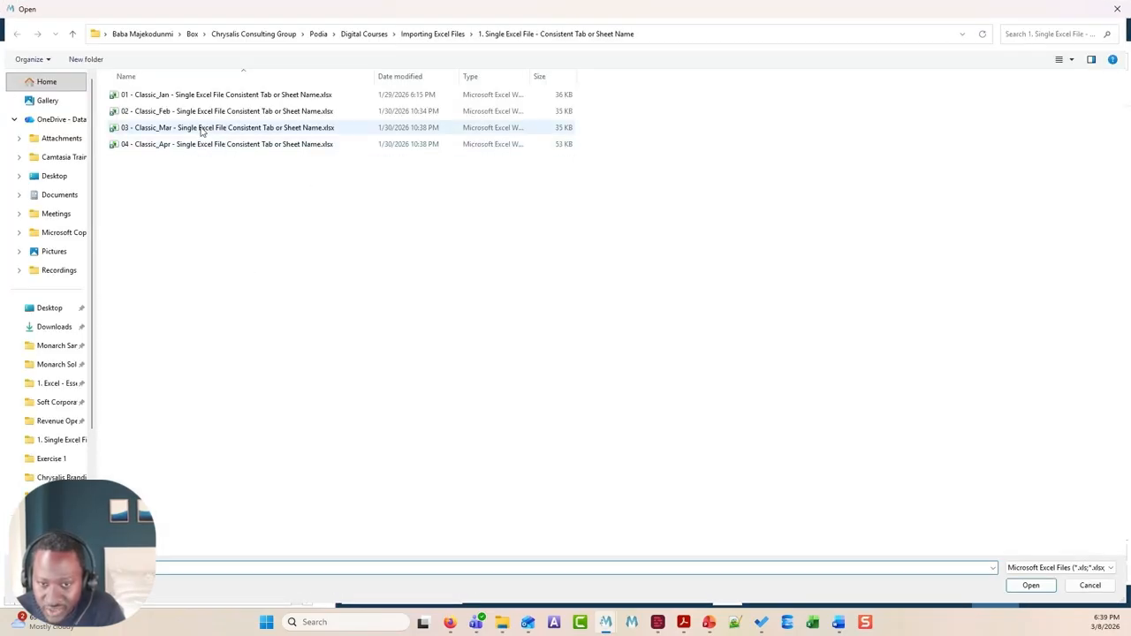
{"action": "left_click", "coordinate": [201, 129]}
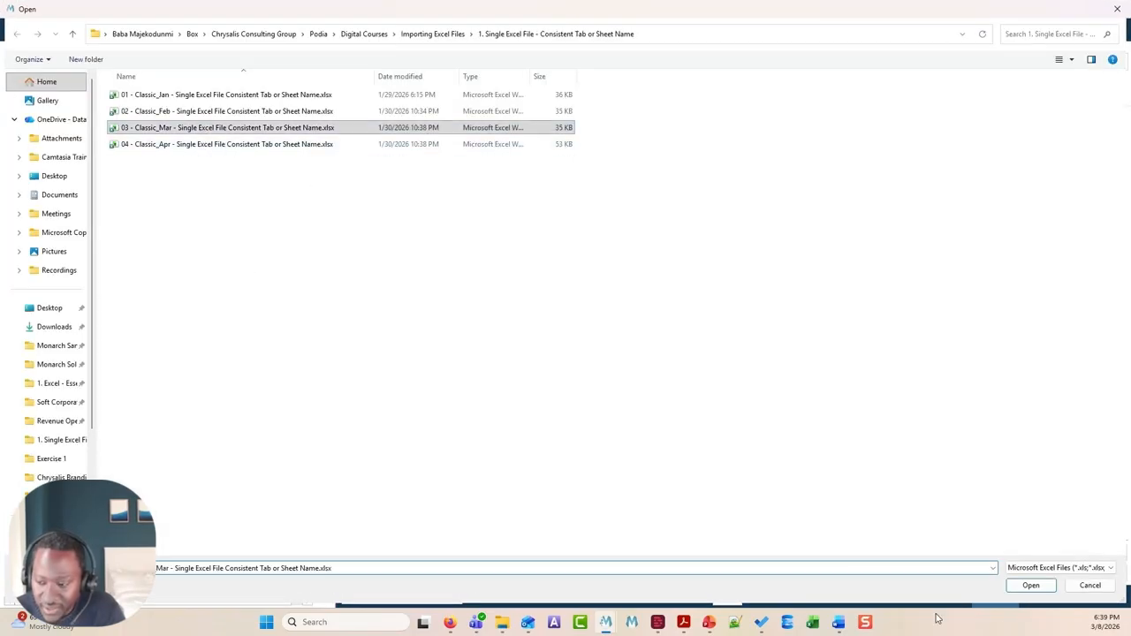
{"action": "left_click", "coordinate": [1025, 588]}
{"action": "left_click", "coordinate": [701, 348]}
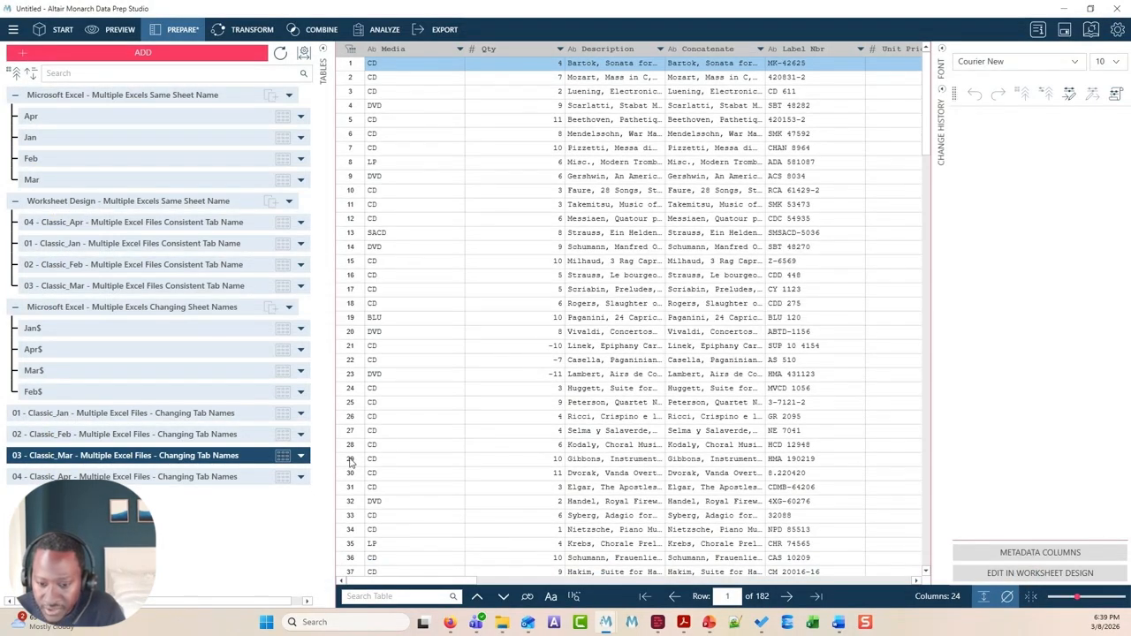
- Point the "04 - Classic_Apr" changing-tab-names table to the source file "04 - Classic_Apr - Single Excel File Consistent Tab or Sheet Name.xlsx"
{"action": "left_click", "coordinate": [301, 482]}
{"action": "left_click", "coordinate": [300, 481]}
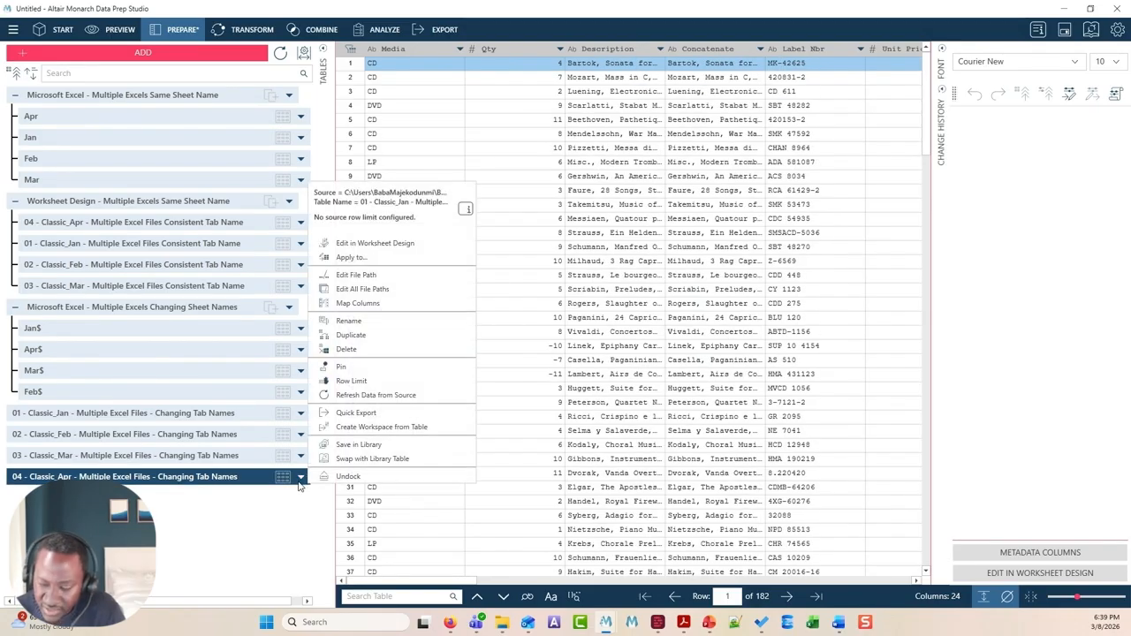
{"action": "left_click", "coordinate": [371, 276]}
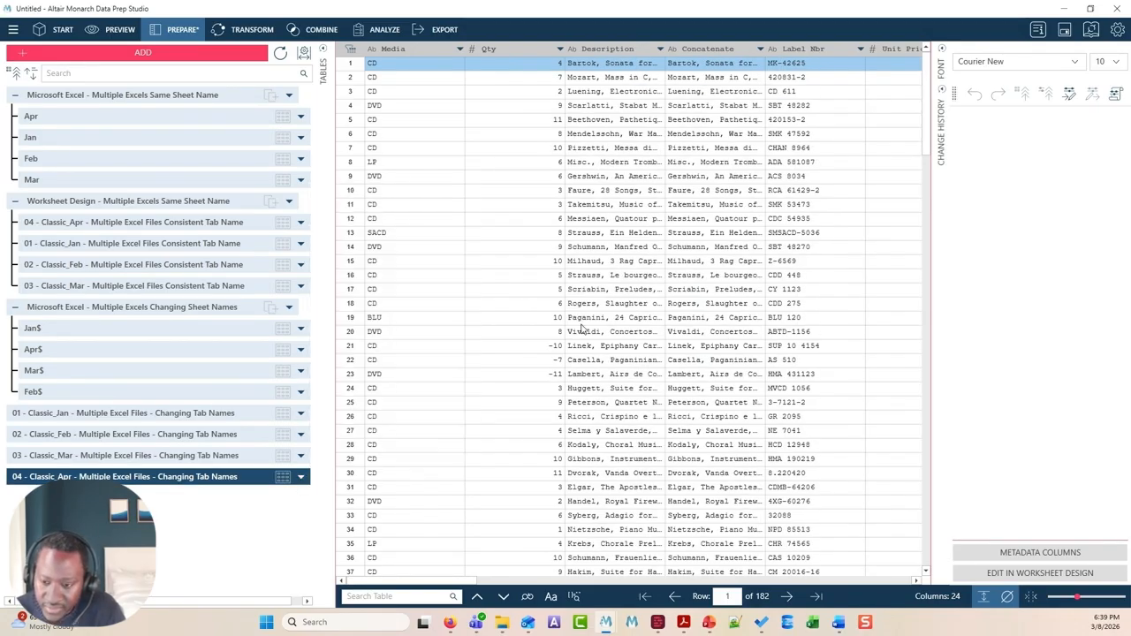
{"action": "left_click", "coordinate": [755, 316]}
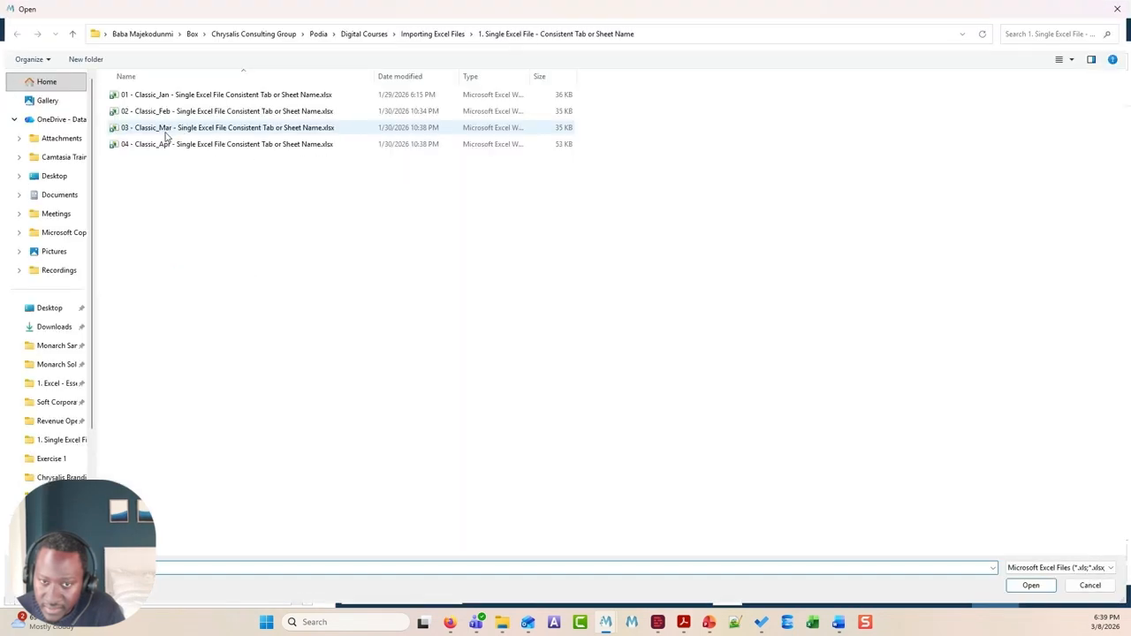
{"action": "left_click", "coordinate": [165, 144]}
{"action": "left_click", "coordinate": [1031, 586]}
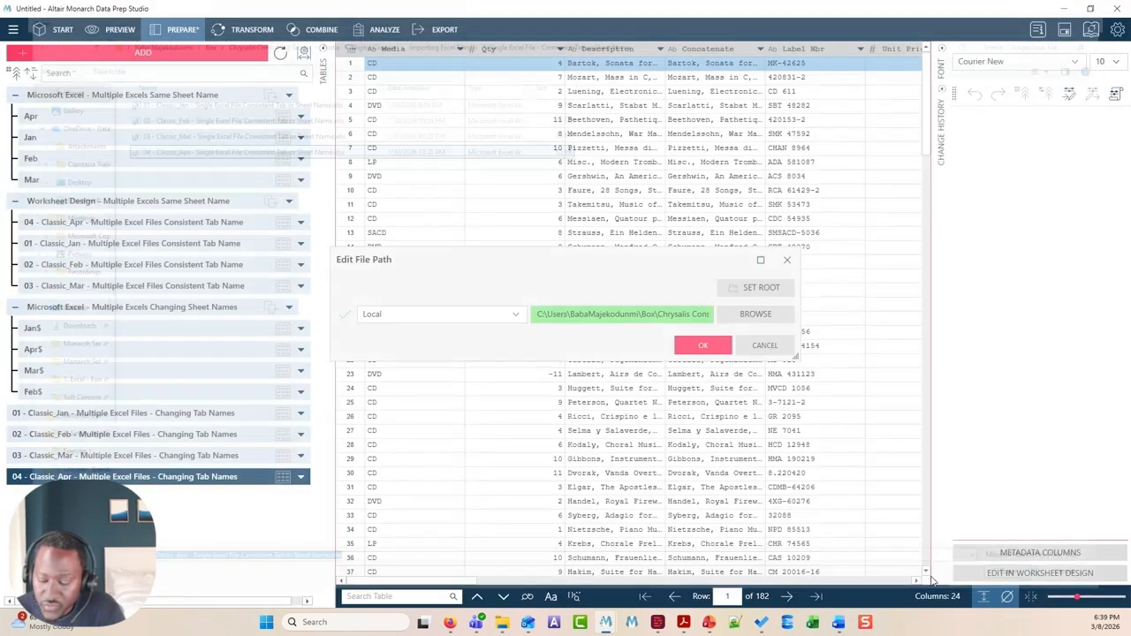
{"action": "left_click", "coordinate": [702, 346]}
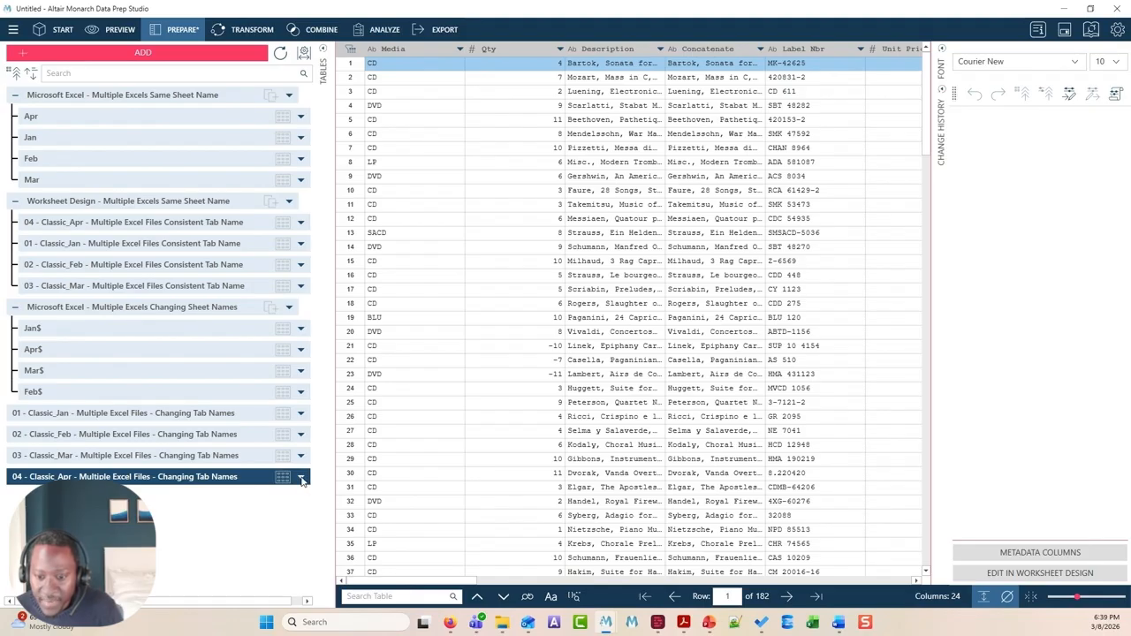
- Append the four Jan to Apr "Changing Tab Names" tables, matching columns on order, name and type
{"action": "left_click", "coordinate": [250, 421], "text": "ctrl"}
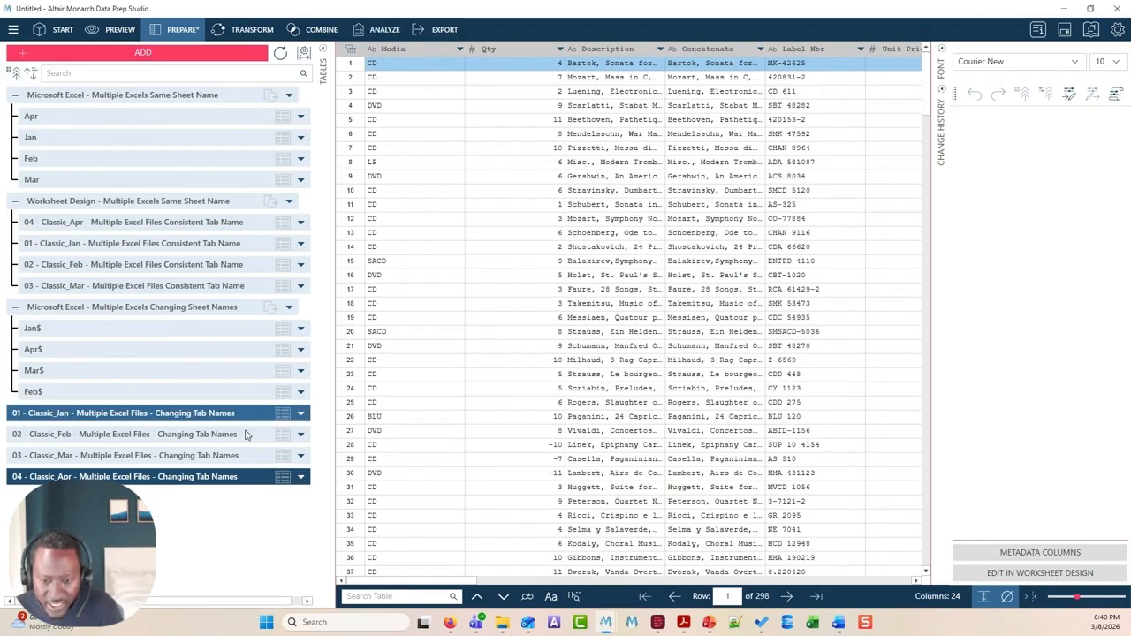
{"action": "left_click", "coordinate": [243, 477], "text": "shift"}
{"action": "right_click", "coordinate": [243, 482]}
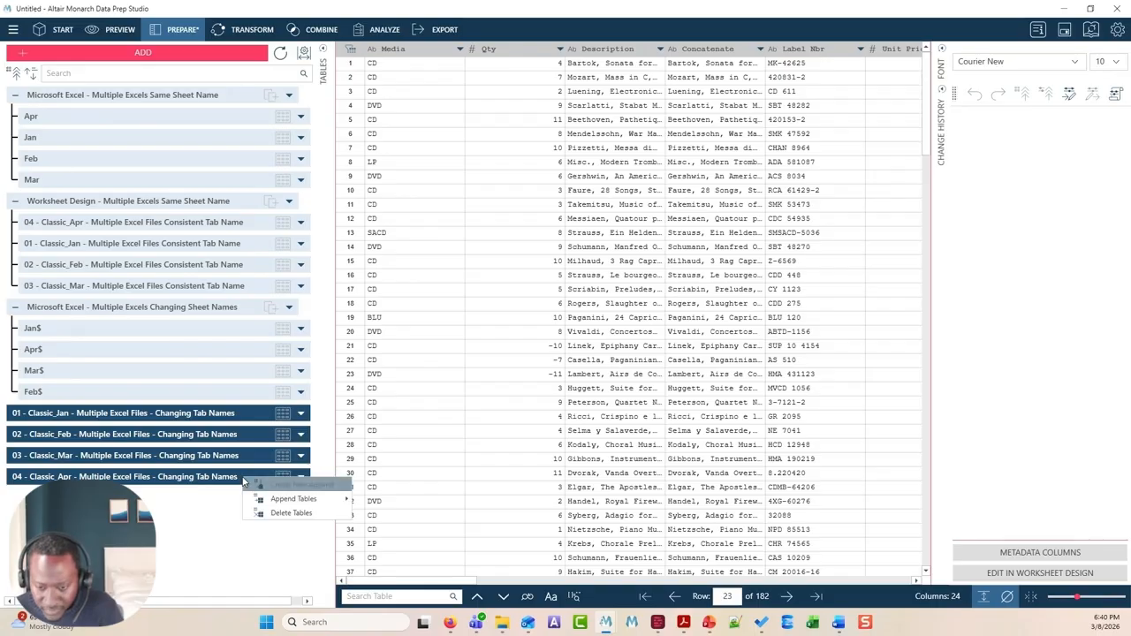
{"action": "mouse_move", "coordinate": [342, 502]}
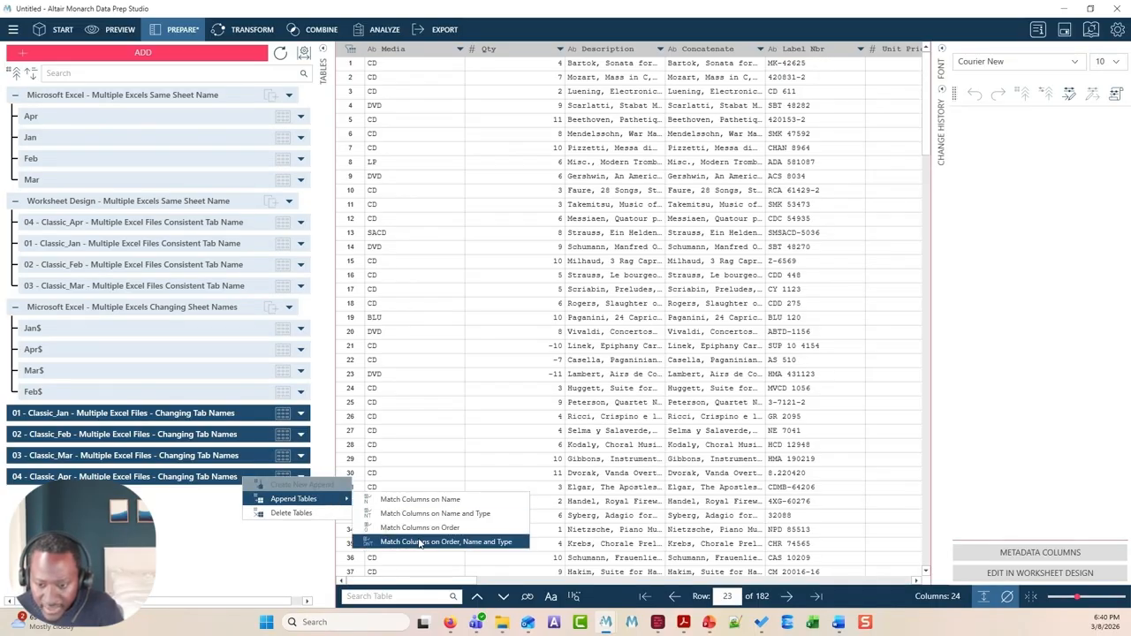
{"action": "left_click", "coordinate": [260, 484]}
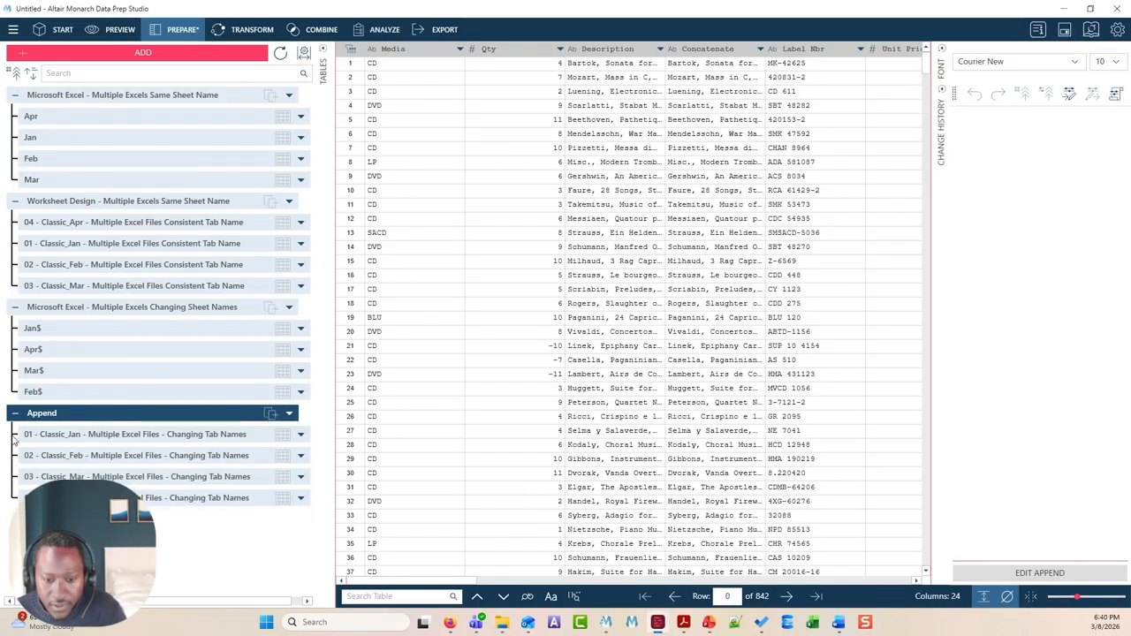
- Rename the new append table as "Worksheet Design - Multiple Excels Changing Sheet Names", reusing the wording of the Microsoft Excel append's name
{"action": "left_click", "coordinate": [69, 349]}
{"action": "left_click", "coordinate": [105, 306]}
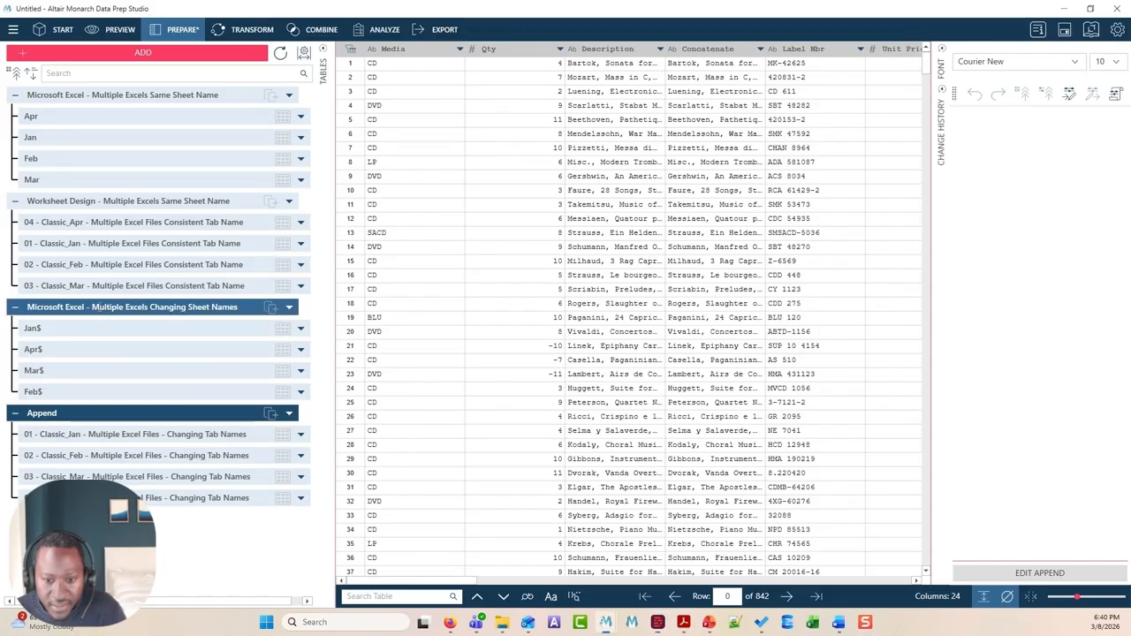
{"action": "left_click", "coordinate": [100, 308]}
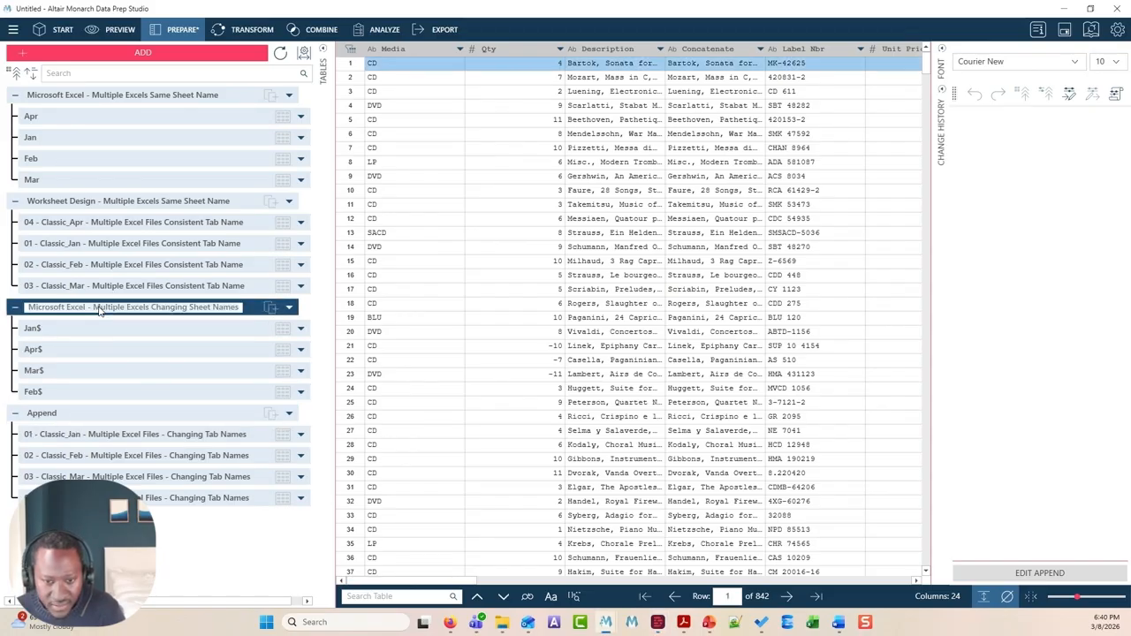
{"action": "left_click", "coordinate": [40, 413]}
{"action": "left_click", "coordinate": [40, 413]}
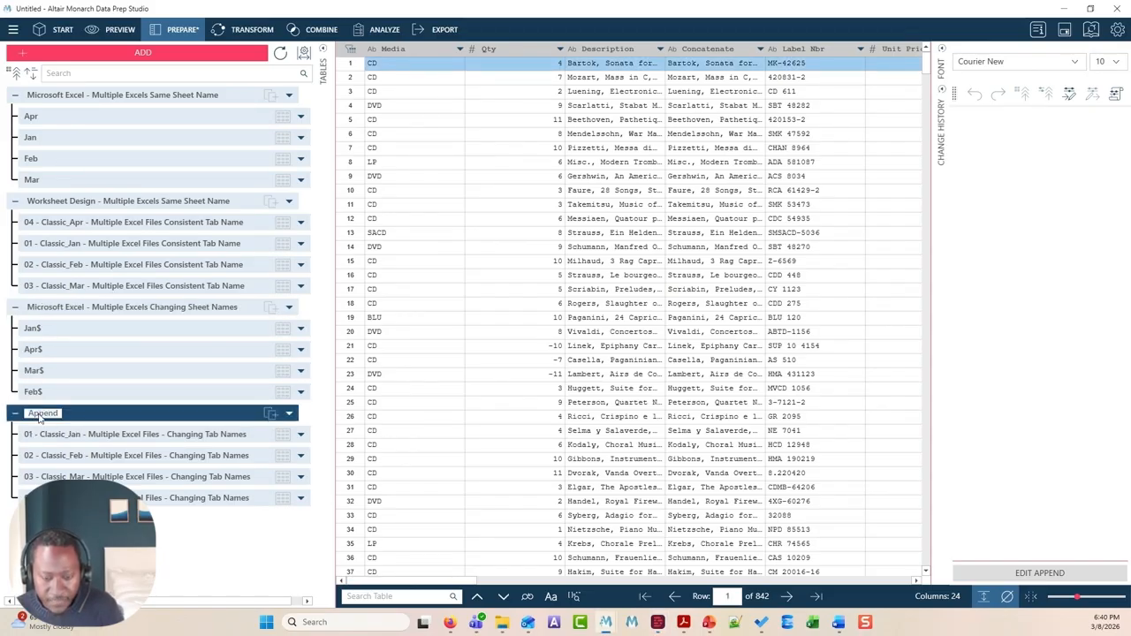
{"action": "type", "text": "Microsoft Excel - Multiple Excels Changing Sheet Names"}
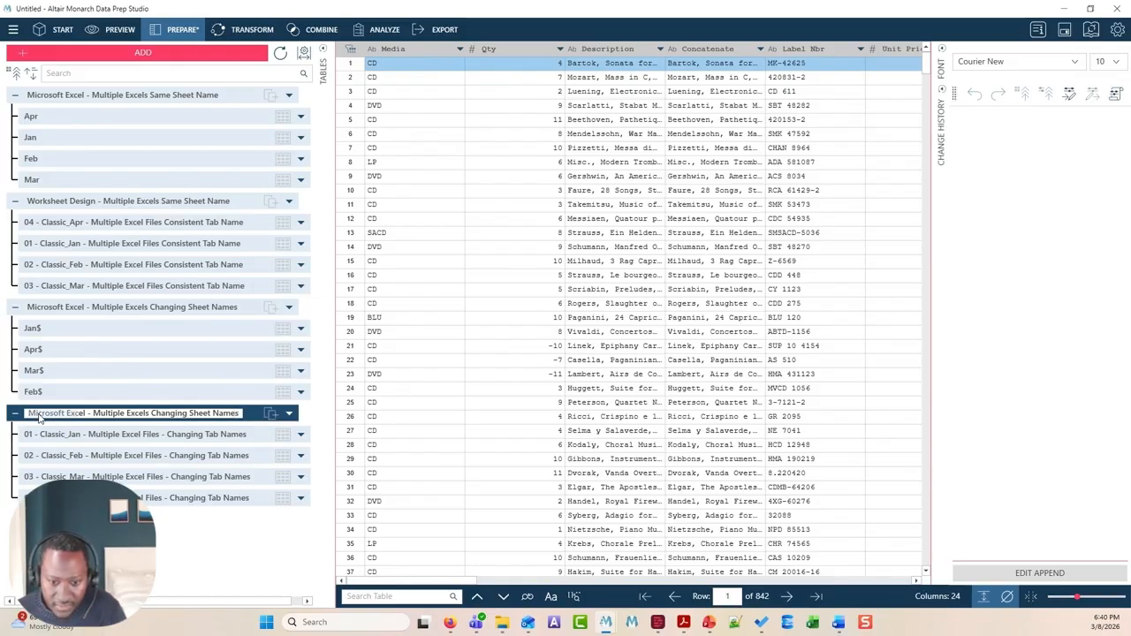
{"action": "type", "text": "Workshe"}
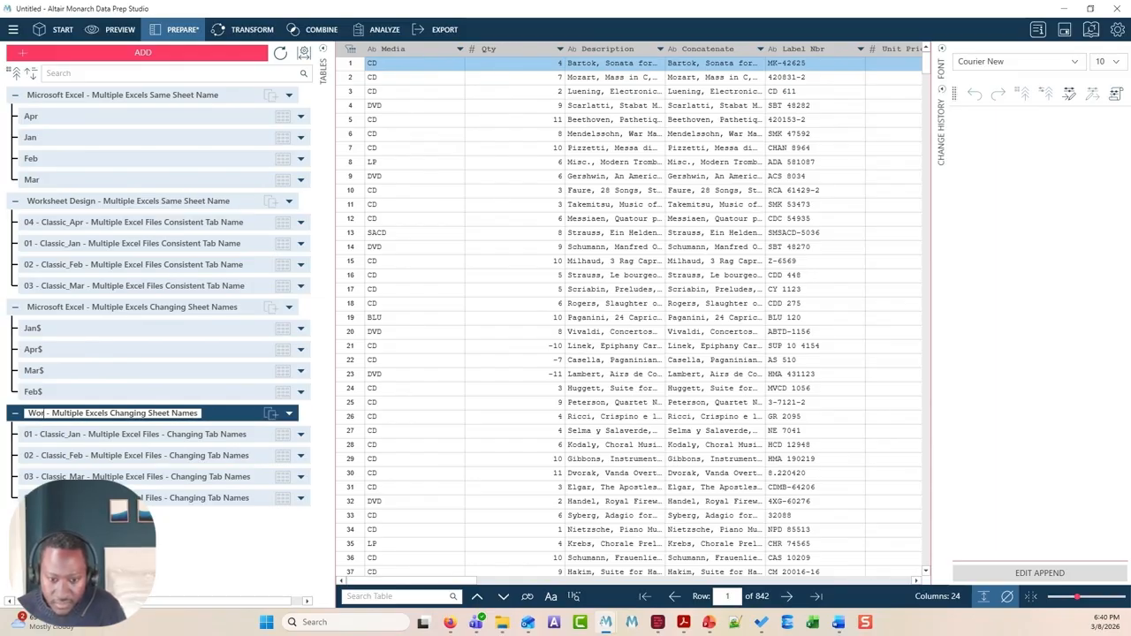
{"action": "type", "text": "t"}
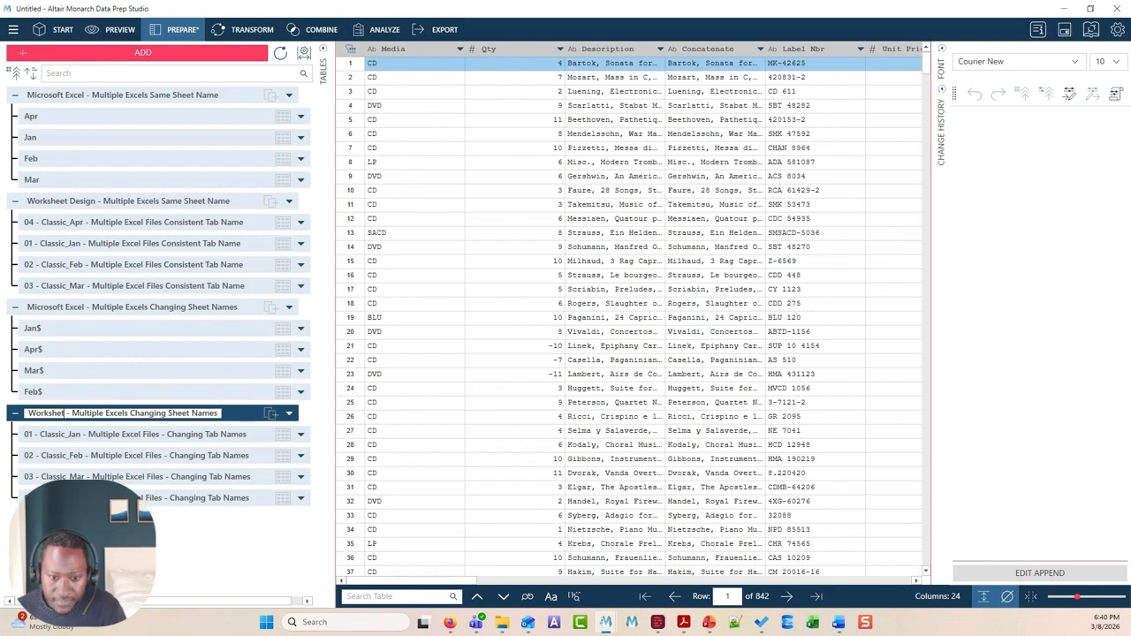
{"action": "key", "text": "BackSpace"}
{"action": "type", "text": "et Desiog"}
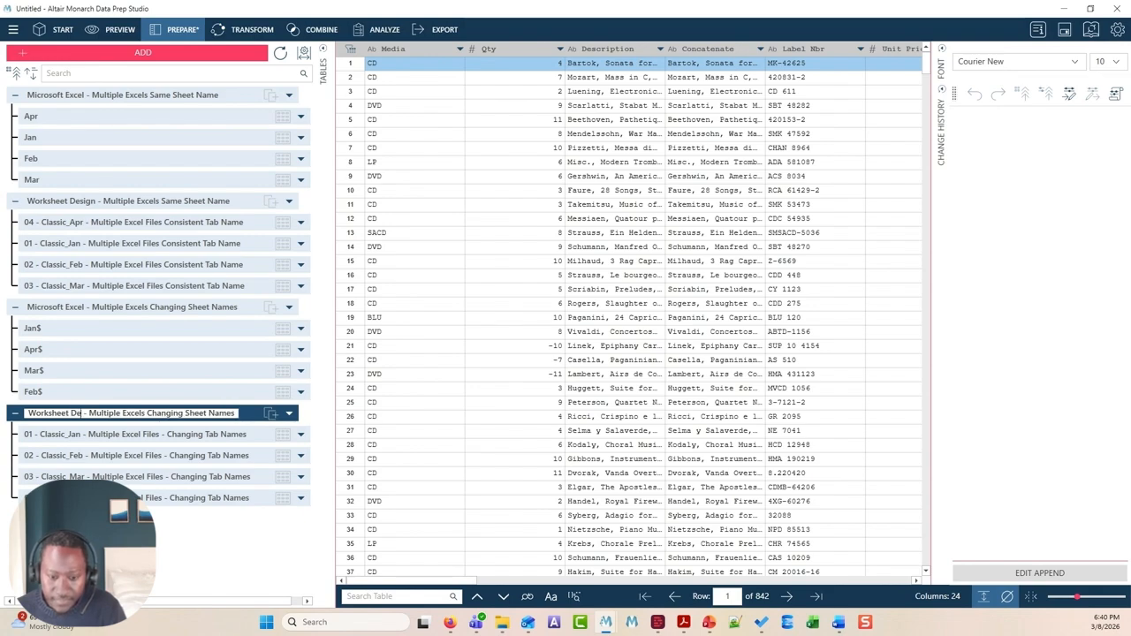
{"action": "key", "text": "BackSpace"}
{"action": "key", "text": "BackSpace"}
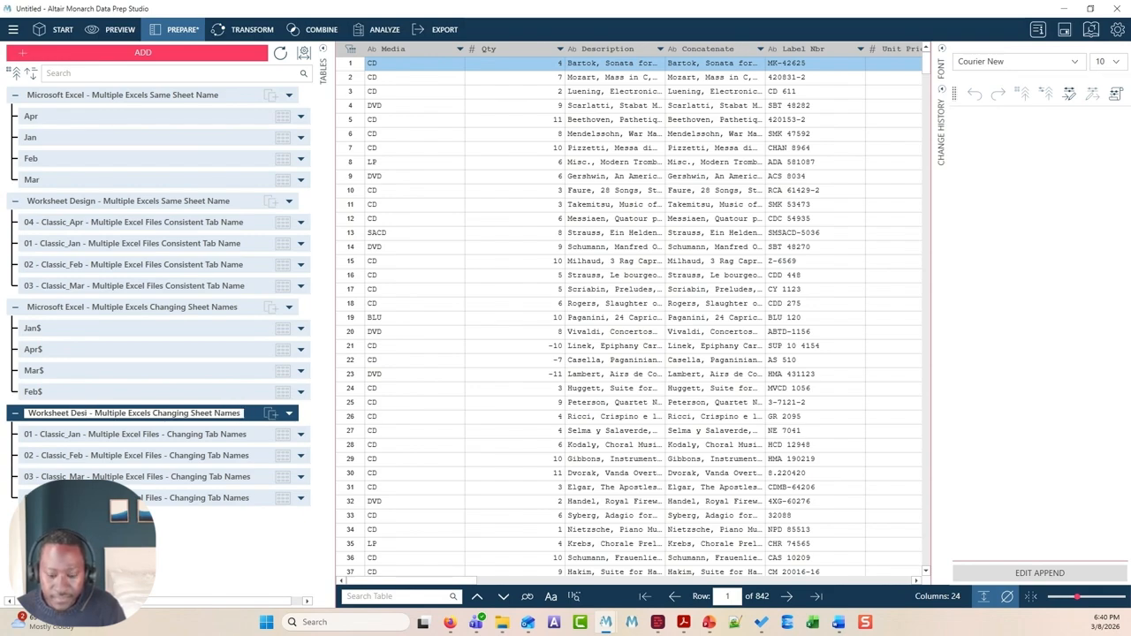
{"action": "type", "text": "gn"}
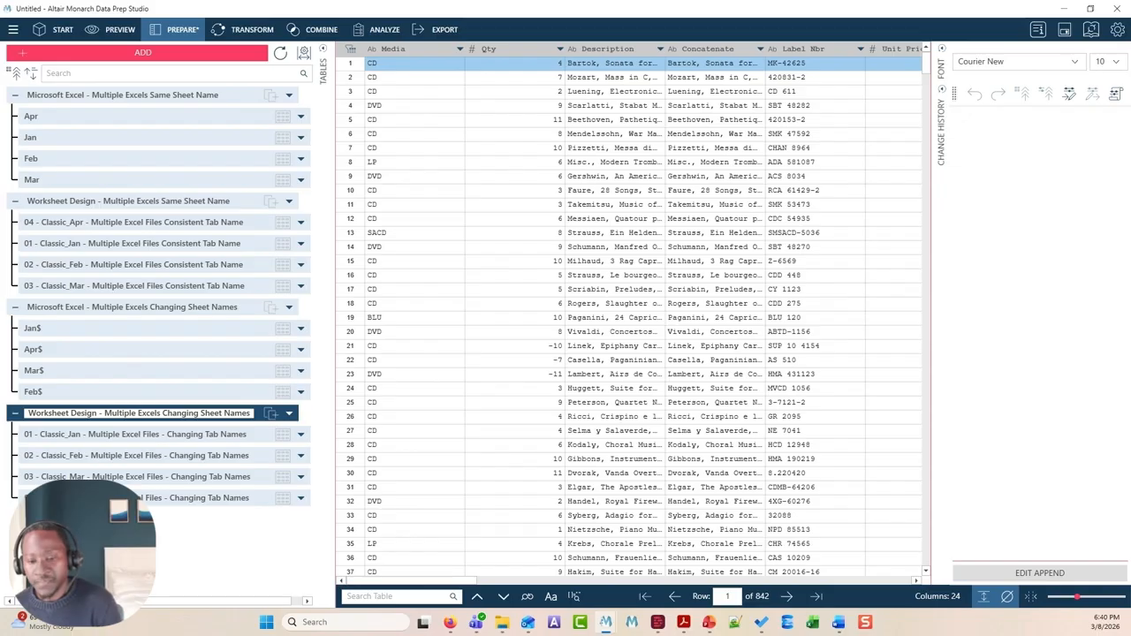
{"action": "left_click", "coordinate": [727, 396]}
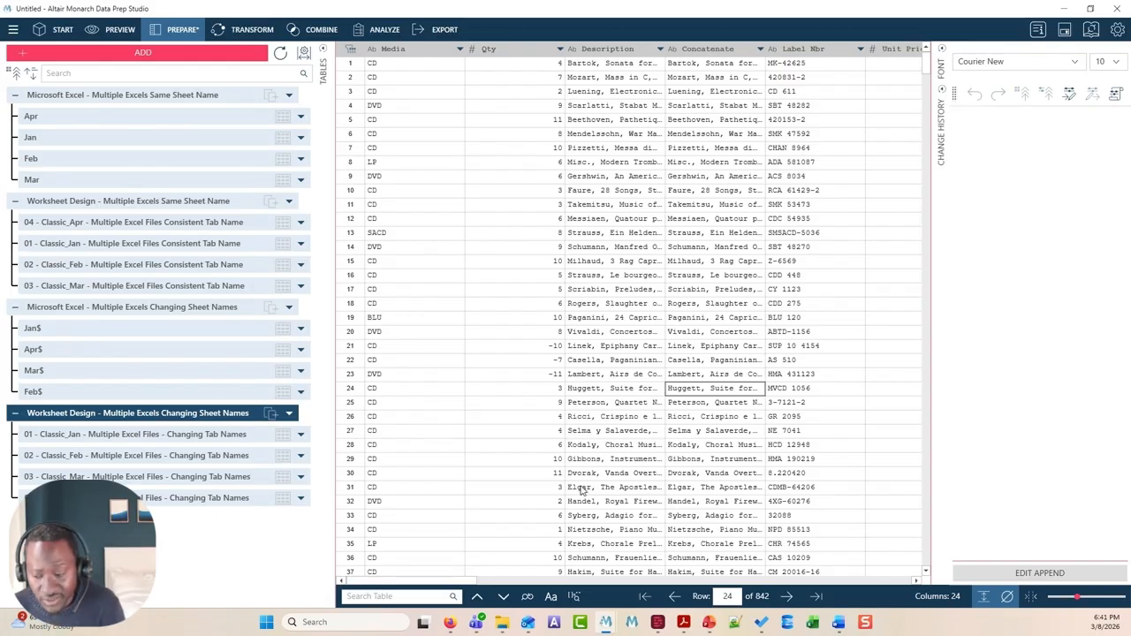
- Switch to the Monarch Data Prep Studio presentation in PowerPoint and present the "Monarch – Processing Multiple Excel Files Worksheet Design & Automator" slide full screen
{"action": "mouse_move", "coordinate": [715, 629]}
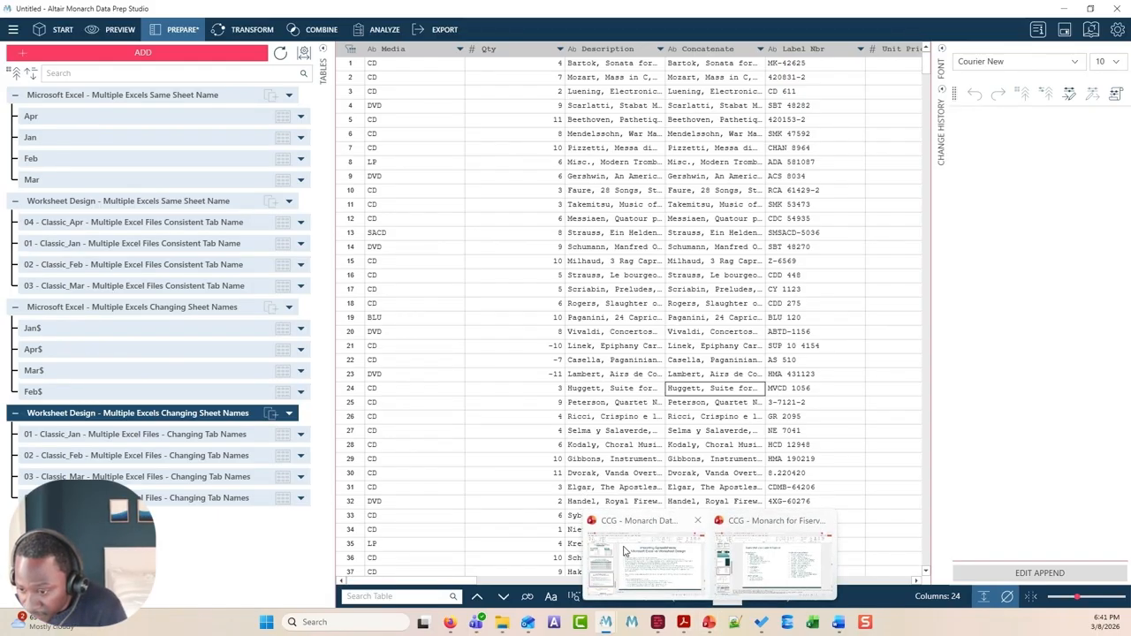
{"action": "left_click", "coordinate": [650, 555]}
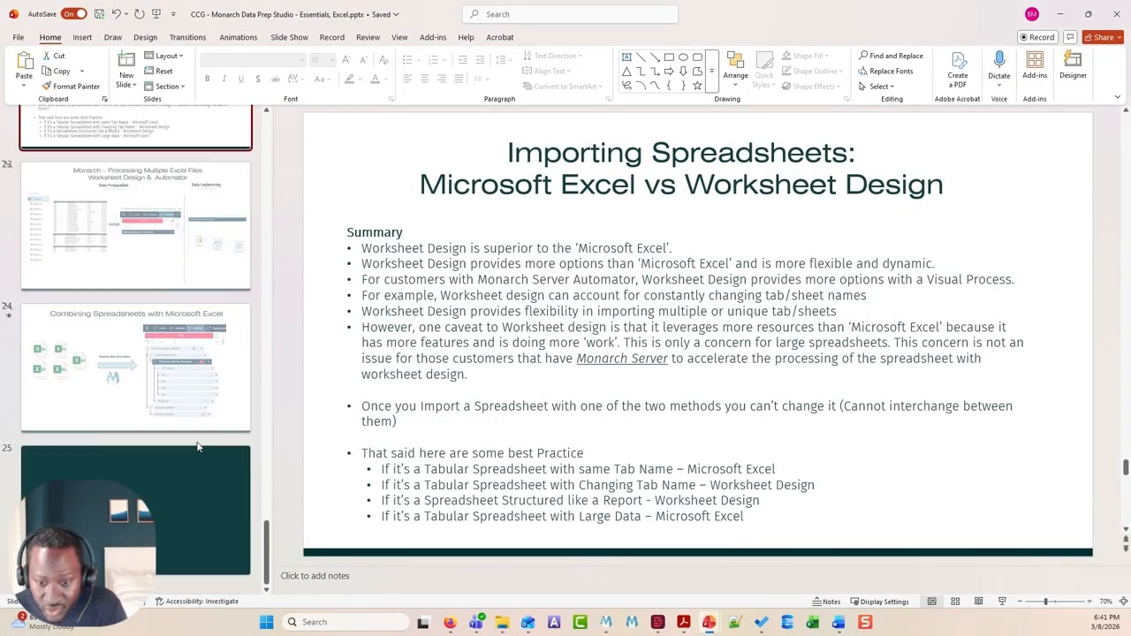
{"action": "left_click", "coordinate": [152, 263]}
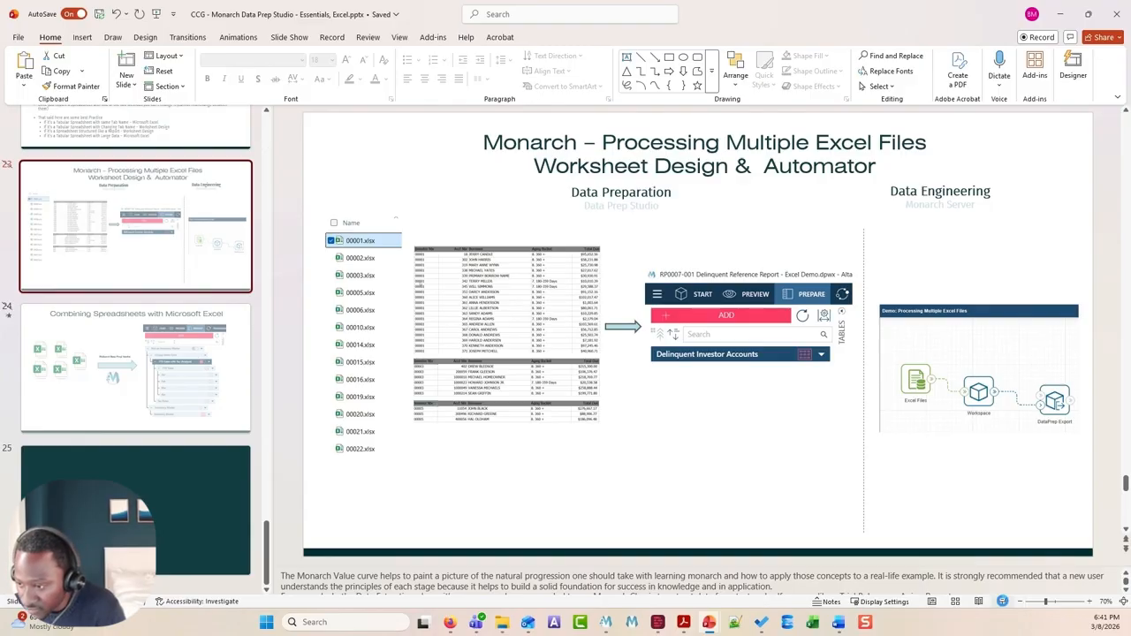
{"action": "left_click", "coordinate": [1003, 603]}
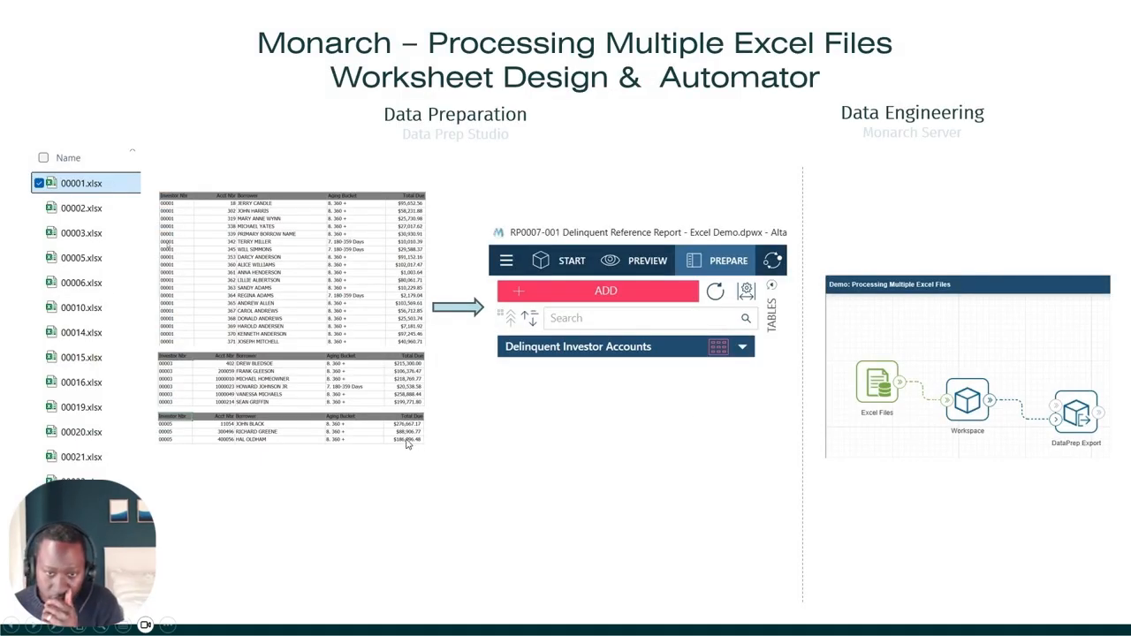